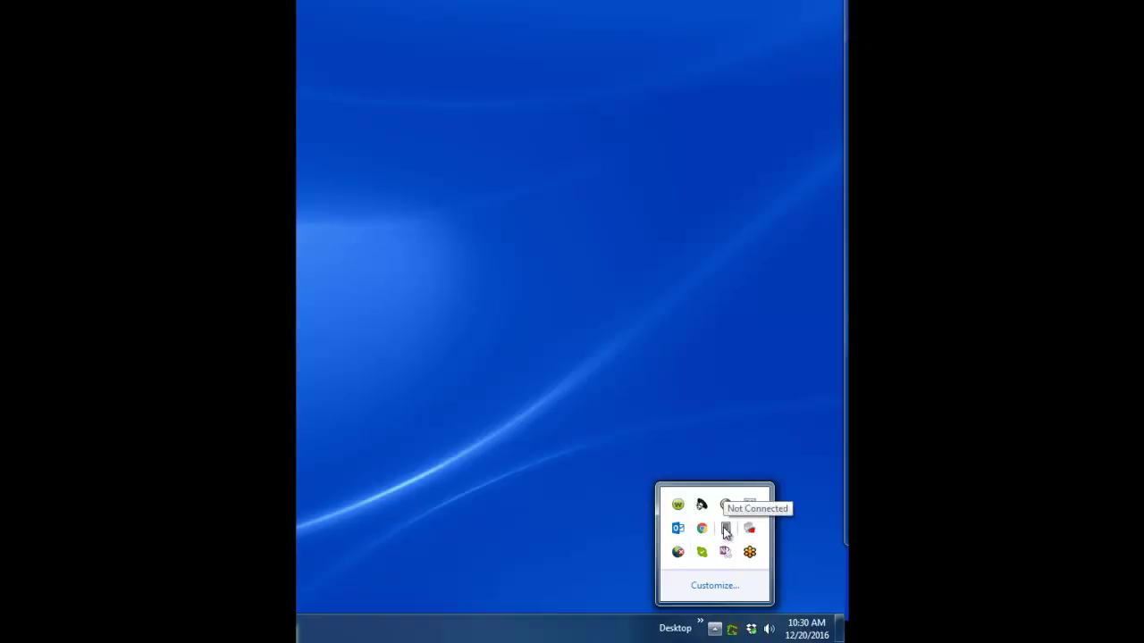
# Connect MyMobiler to the handheld from its tray icon and open the mirrored handheld screen.
pyautogui.rightClick(725, 531)
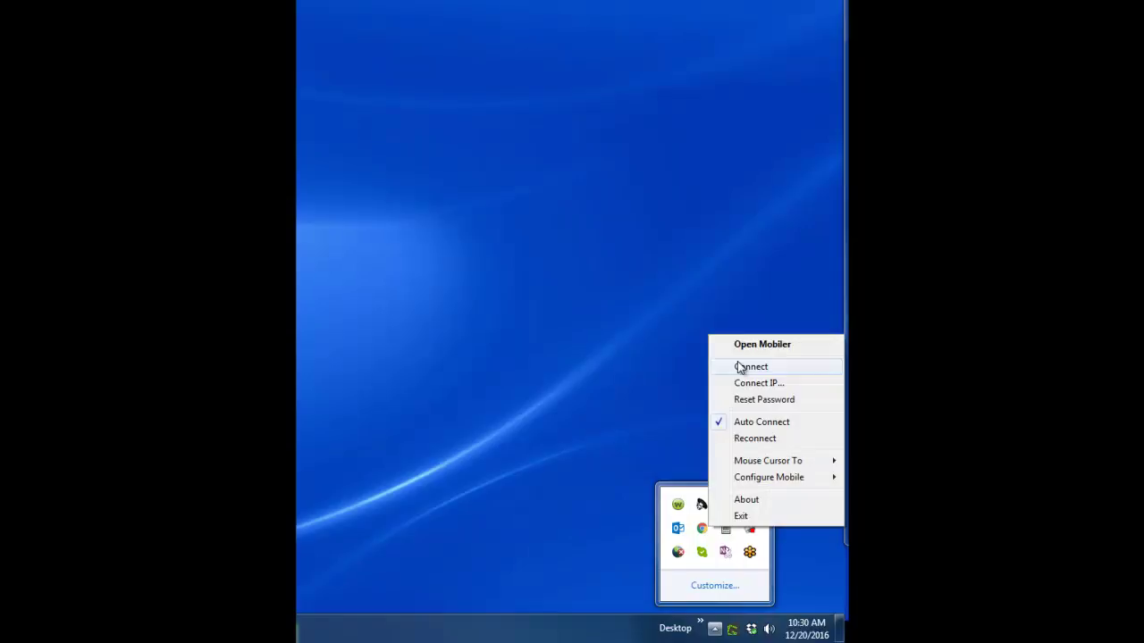
pyautogui.click(737, 367)
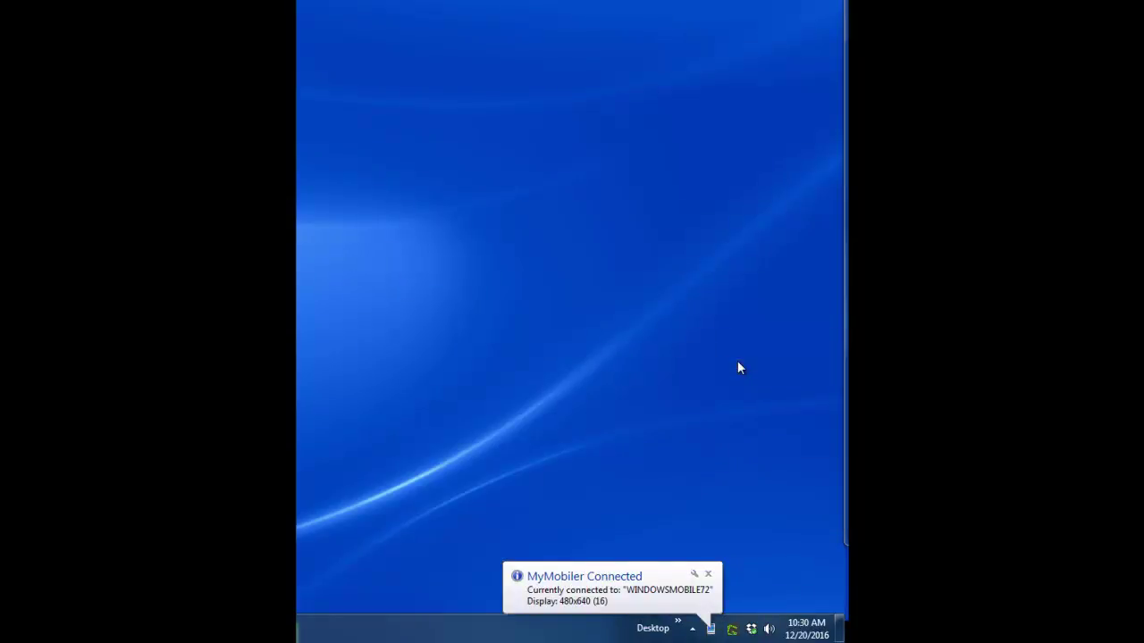
pyautogui.click(716, 630)
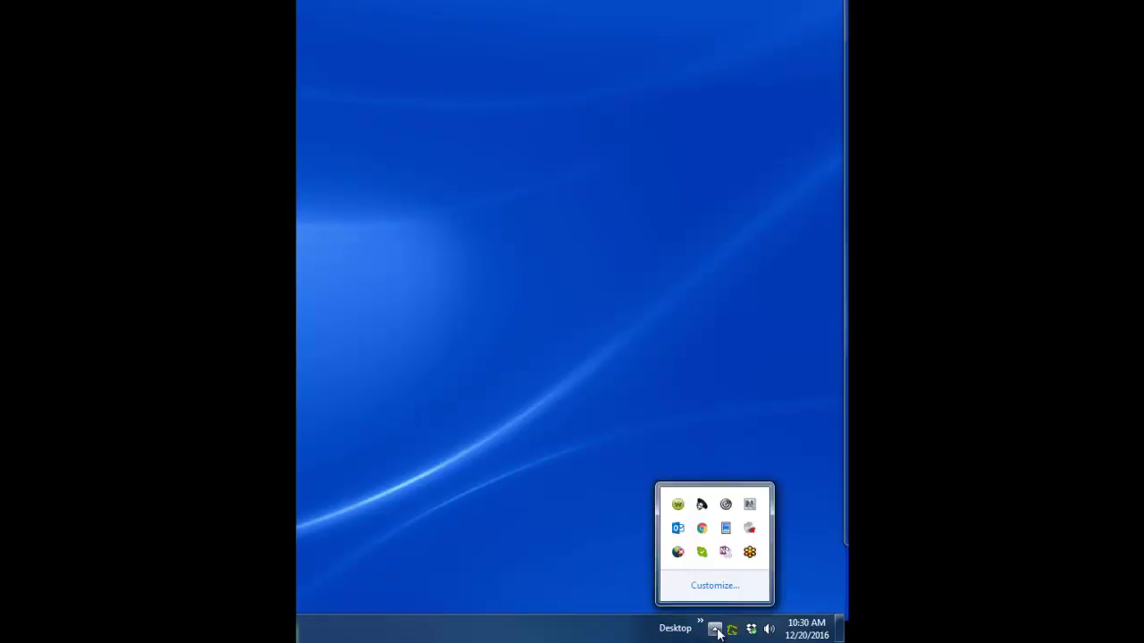
pyautogui.rightClick(725, 529)
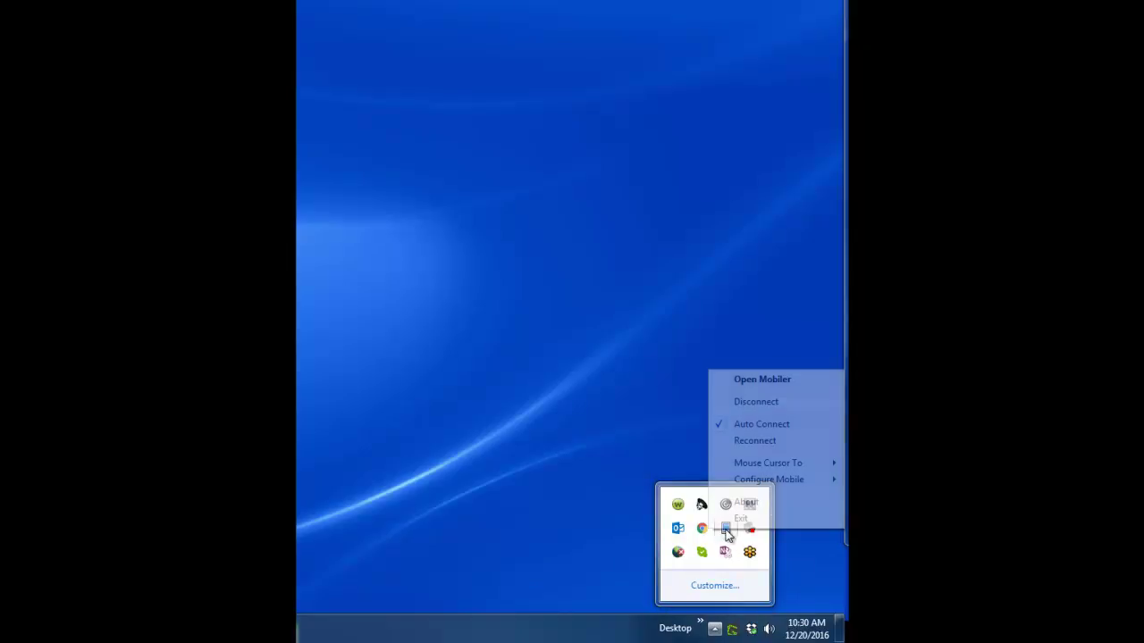
pyautogui.click(759, 380)
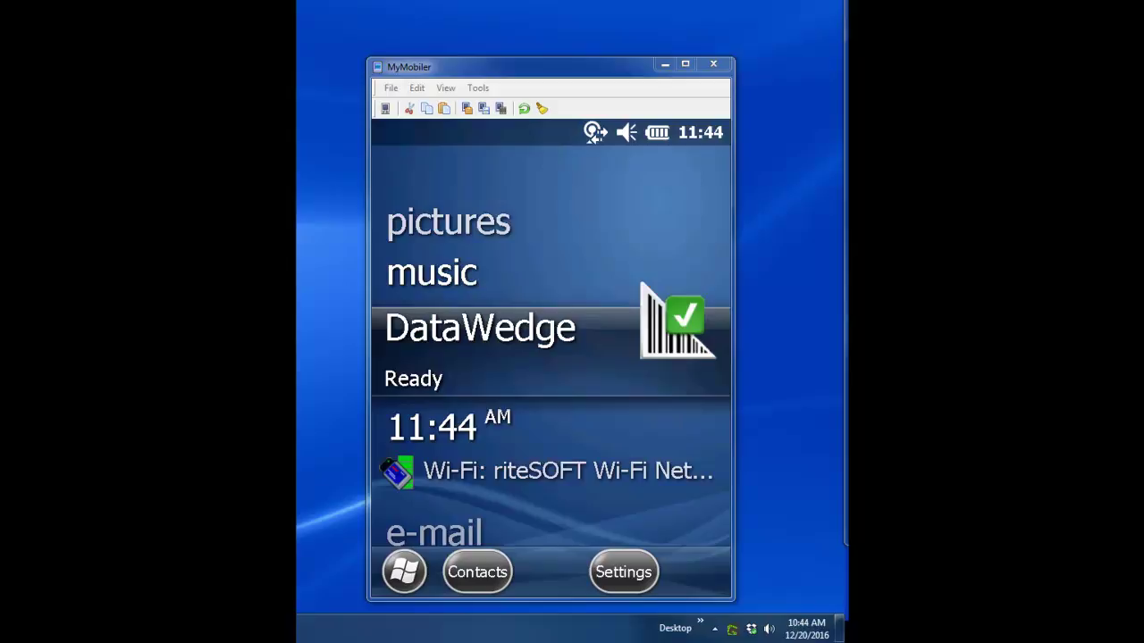
# Go to Start > Settings > System > About on the handheld to see its Windows version.
pyautogui.click(412, 572)
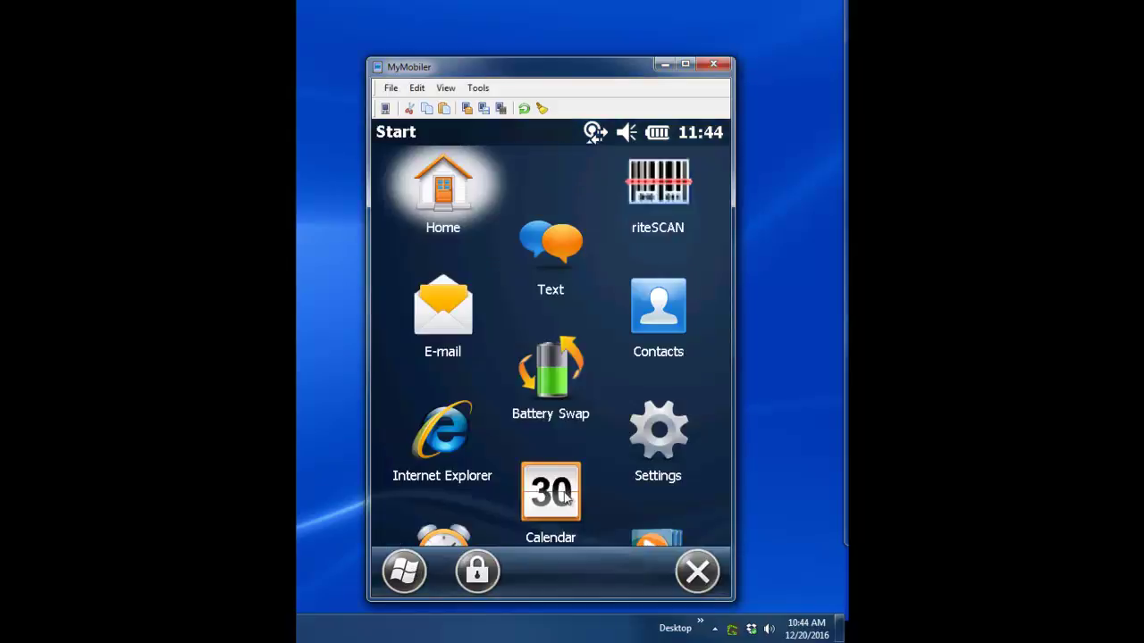
pyautogui.click(652, 445)
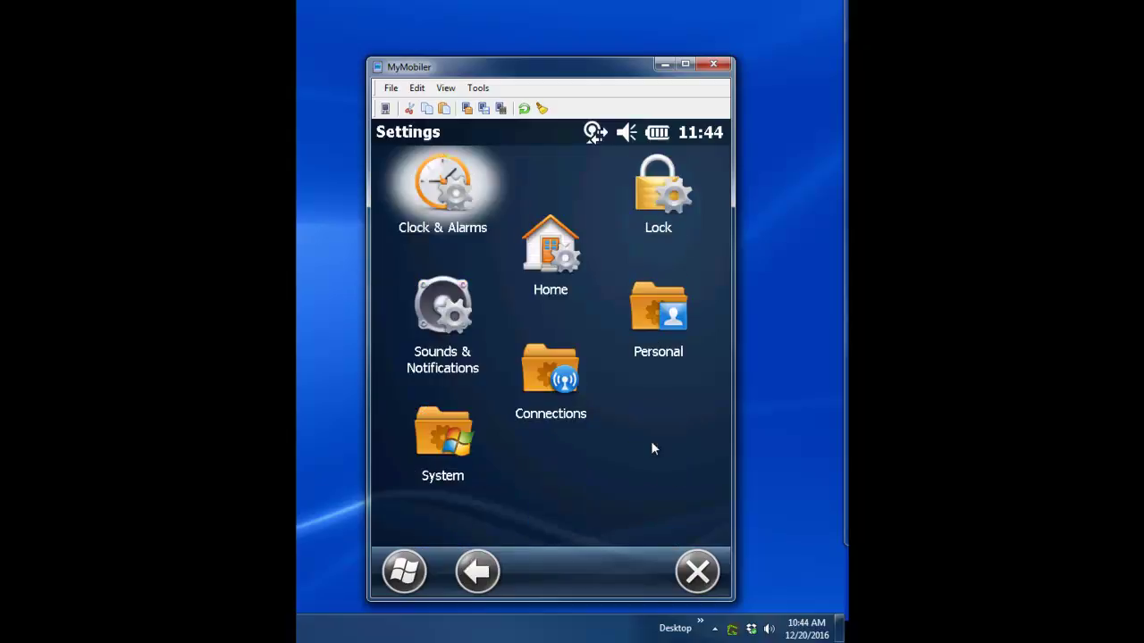
pyautogui.click(457, 436)
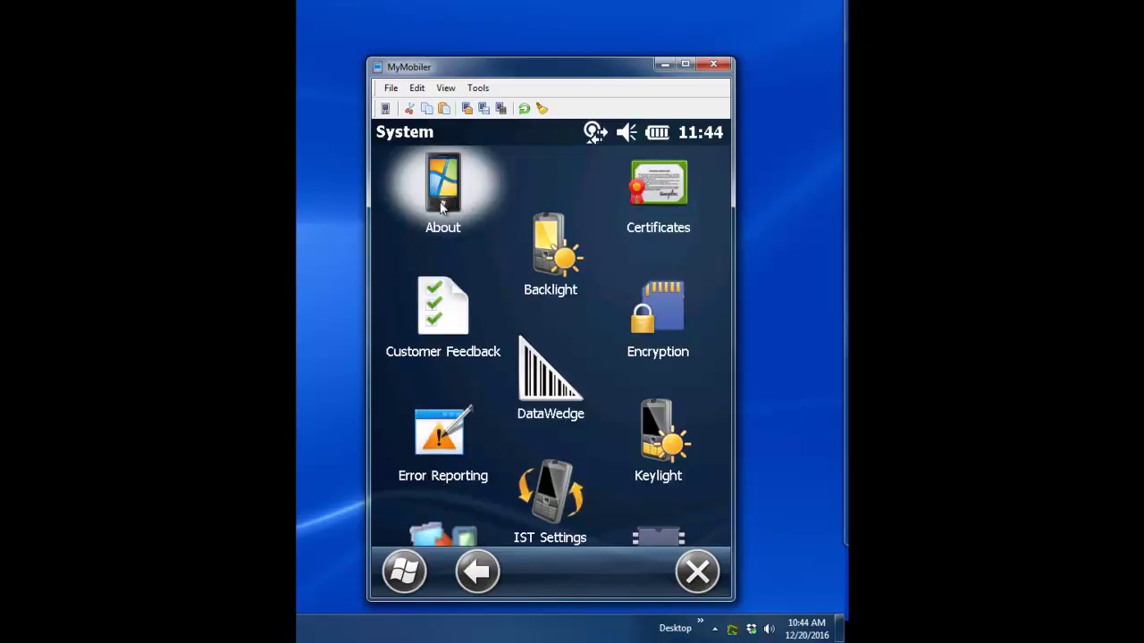
pyautogui.click(441, 205)
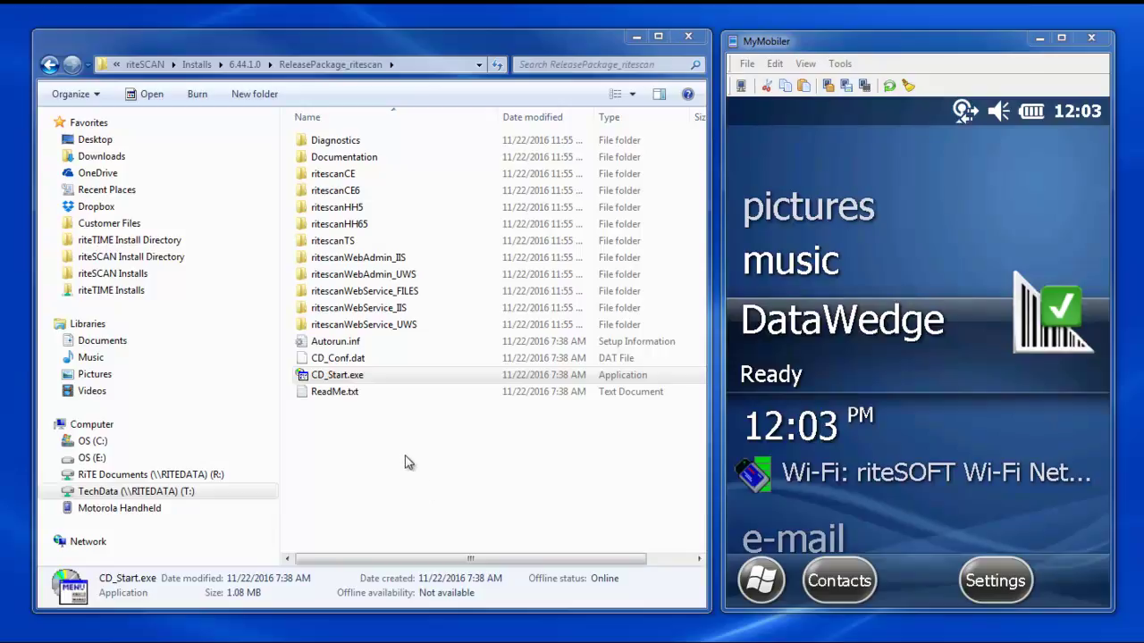
# Launch CD_Start.exe and choose Windows Mobile 6.5 Handheld in the riteSCAN 6.44 Installation Menu.
pyautogui.doubleClick(337, 377)
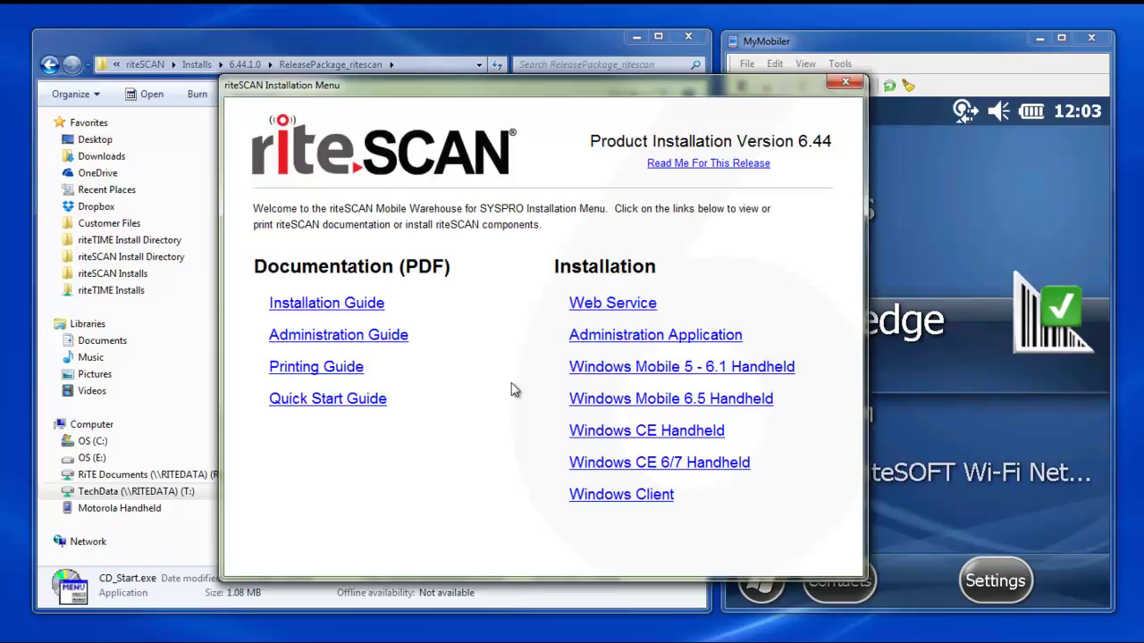
pyautogui.click(649, 400)
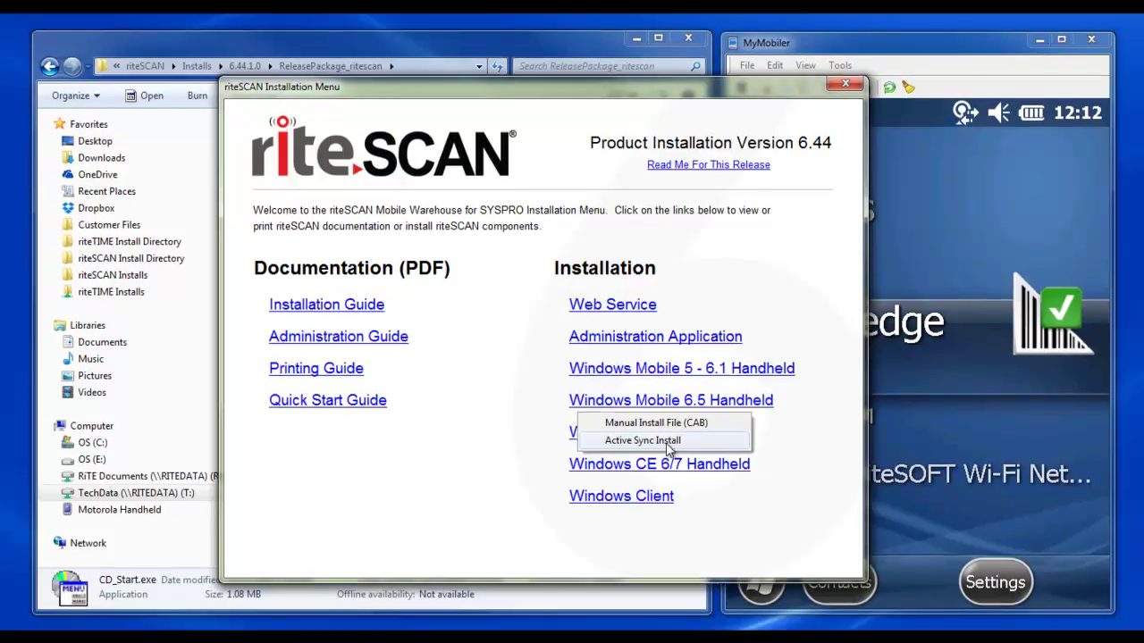
# Run the Active Sync Install, accept the license and install Handheld Client 6.5 to the device.
pyautogui.click(668, 446)
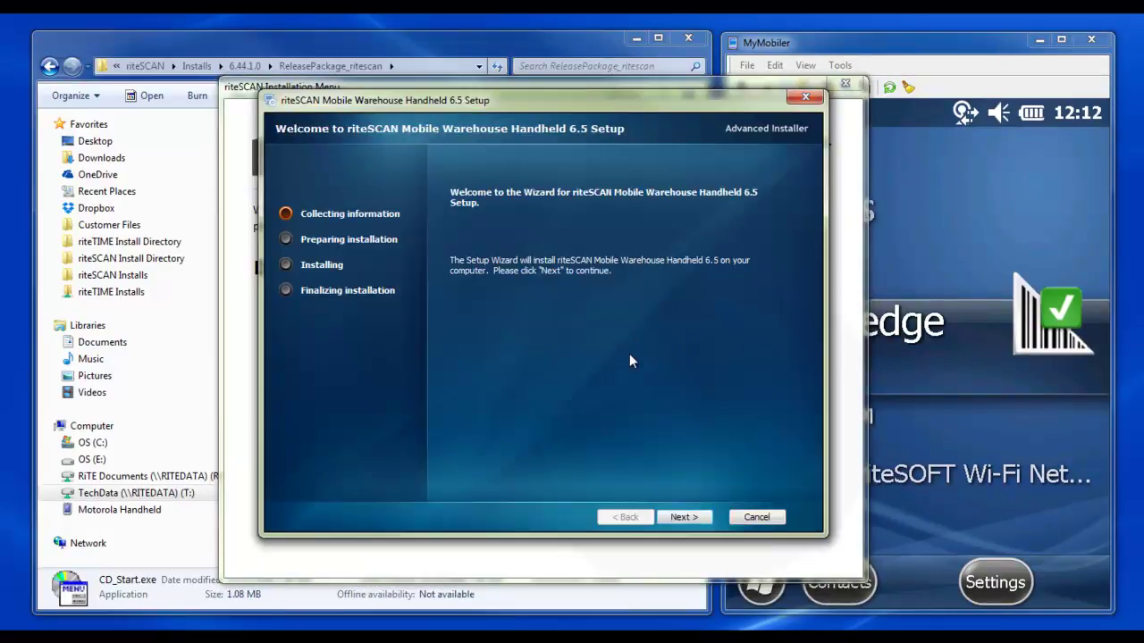
pyautogui.click(684, 517)
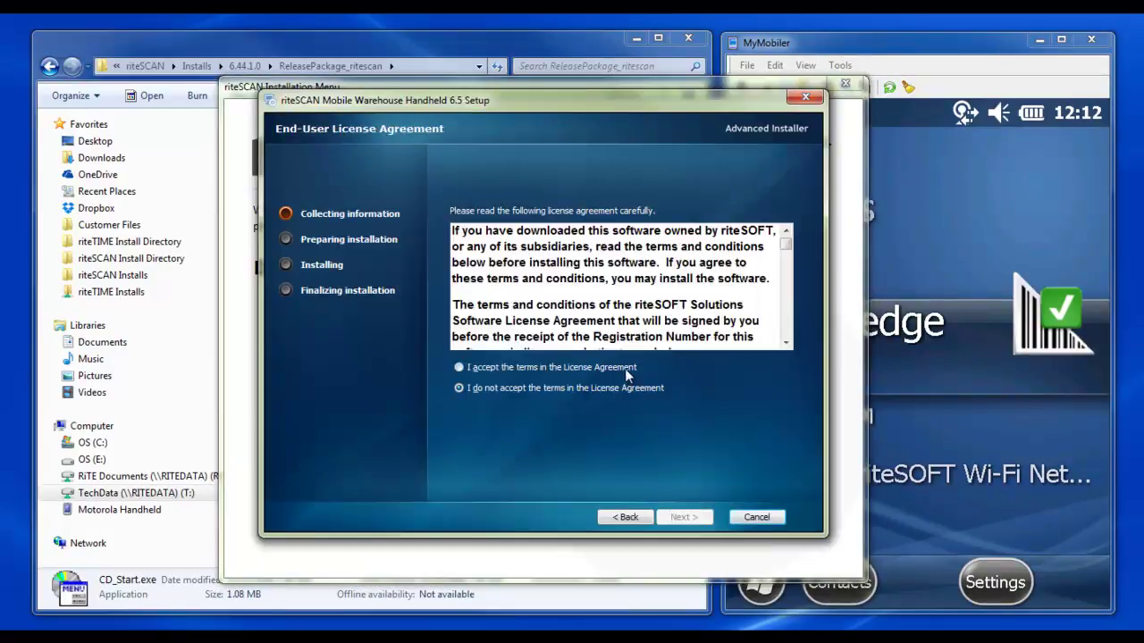
pyautogui.click(624, 368)
pyautogui.click(686, 519)
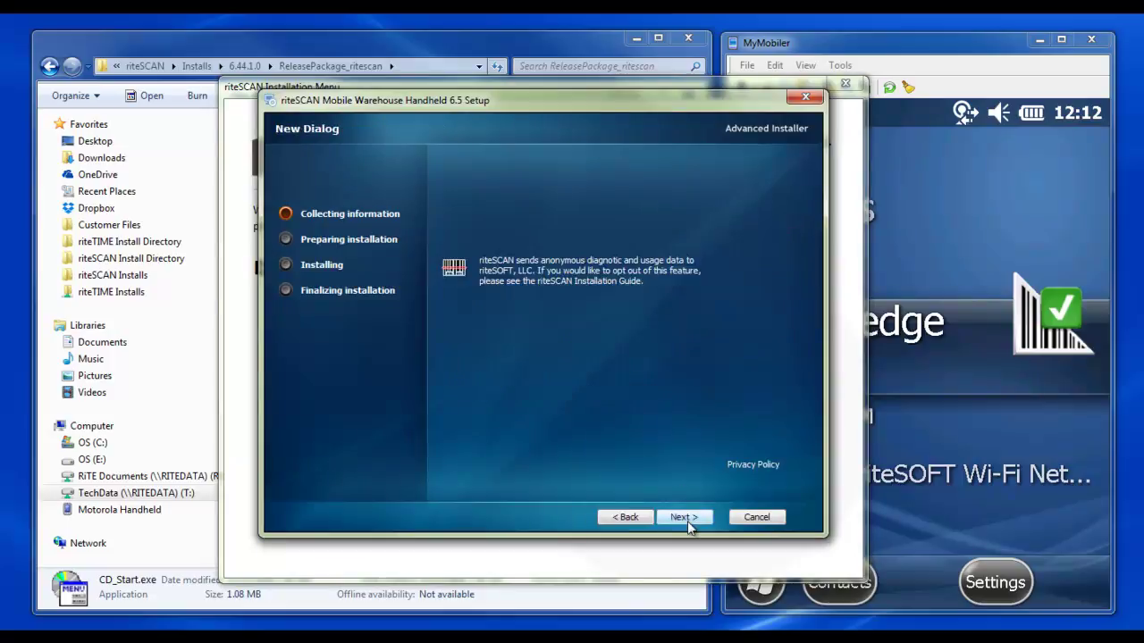
pyautogui.click(687, 521)
pyautogui.click(688, 522)
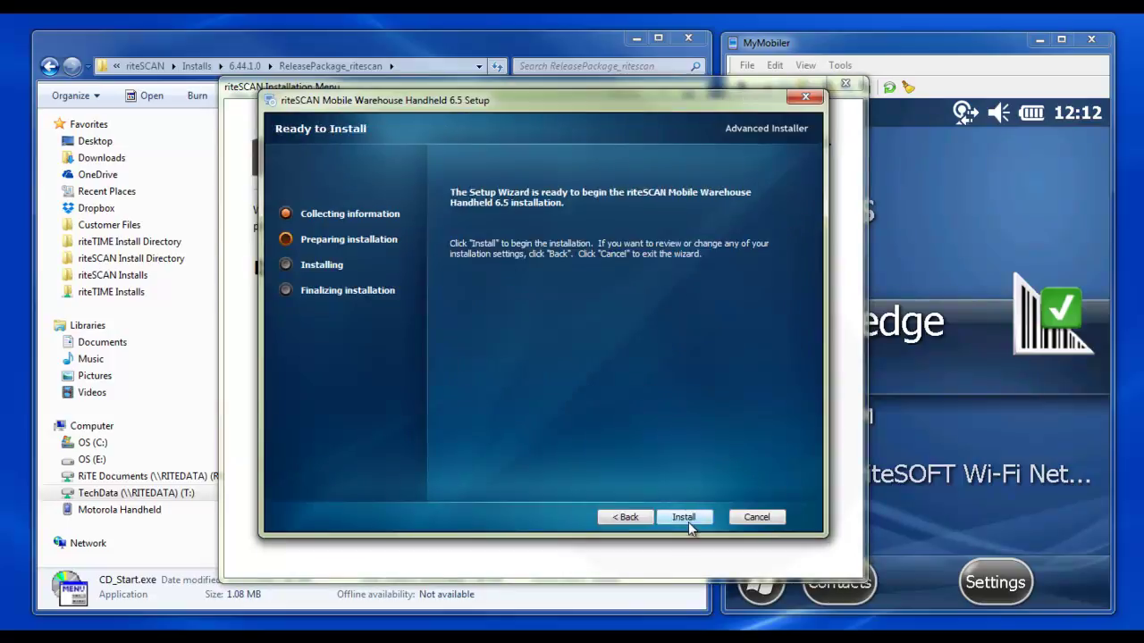
pyautogui.click(683, 519)
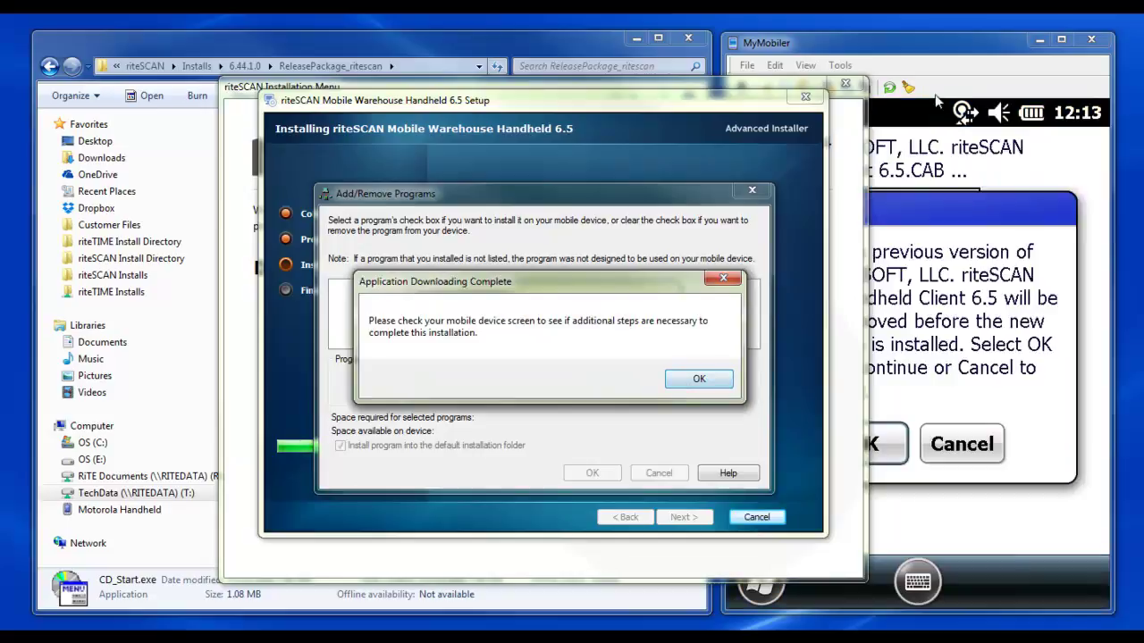
# On the handheld, replace the previous version and install the riteSCAN client to Device storage.
pyautogui.click(940, 51)
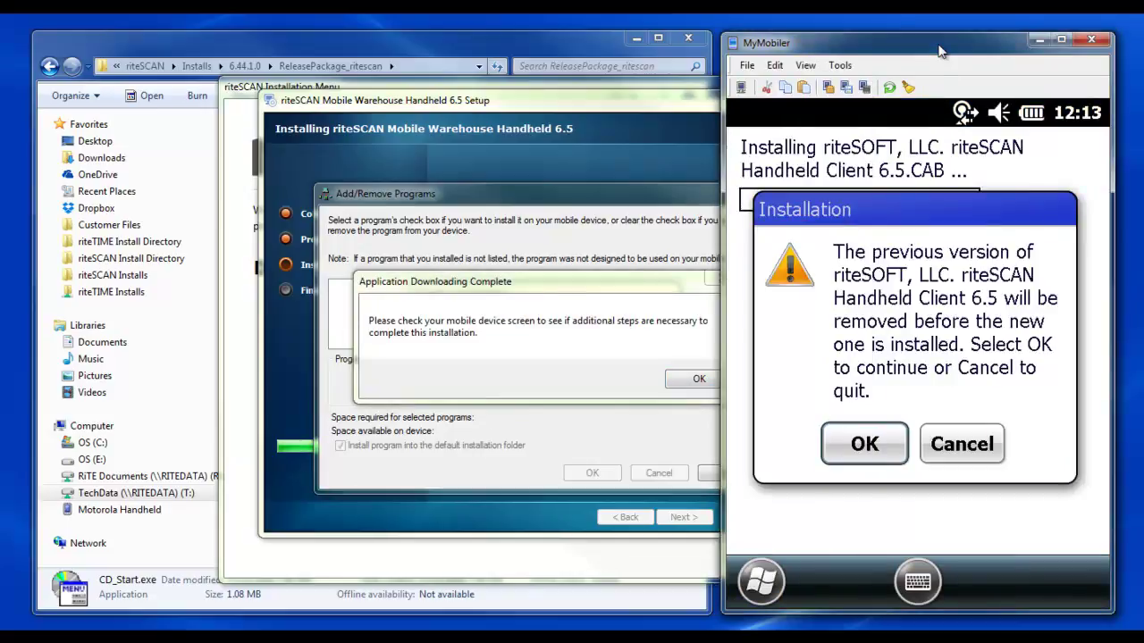
pyautogui.click(874, 447)
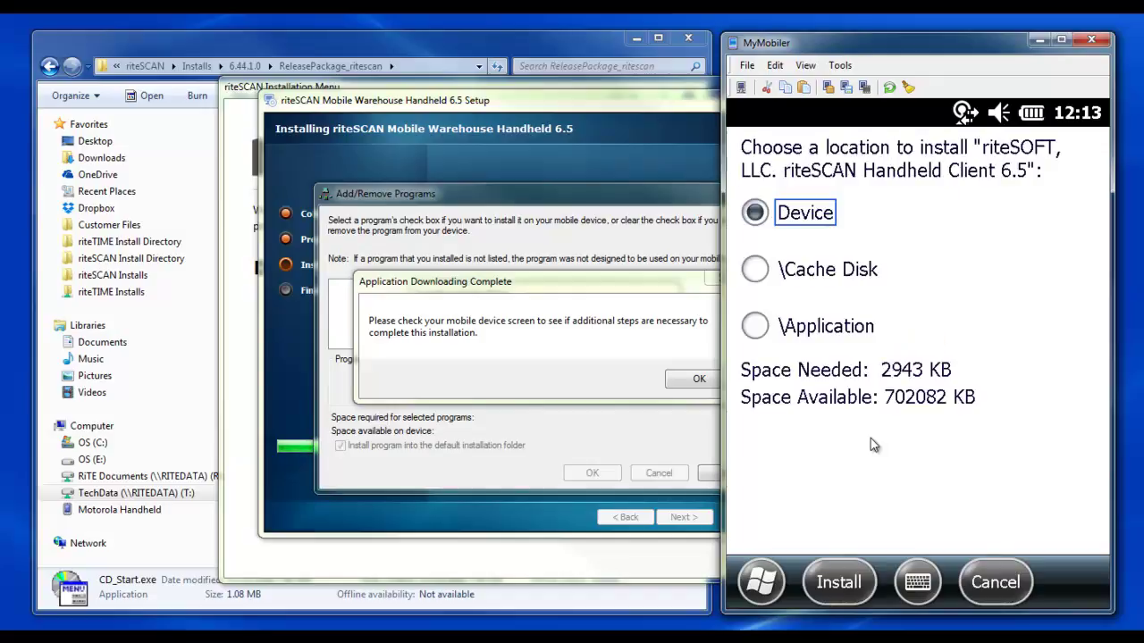
pyautogui.click(843, 585)
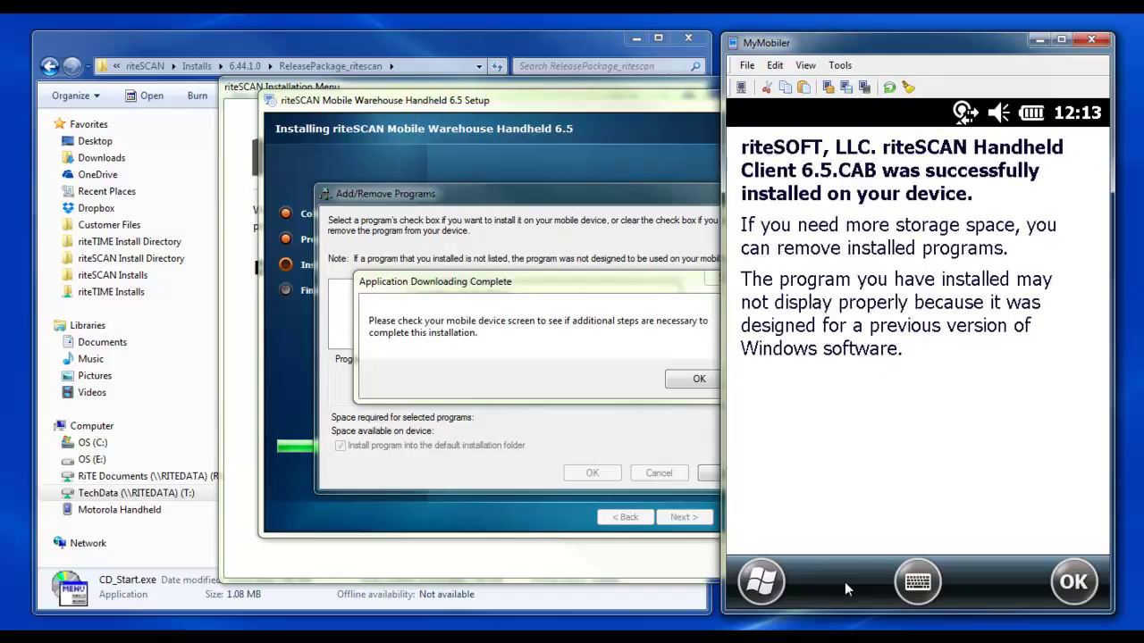
pyautogui.click(1072, 583)
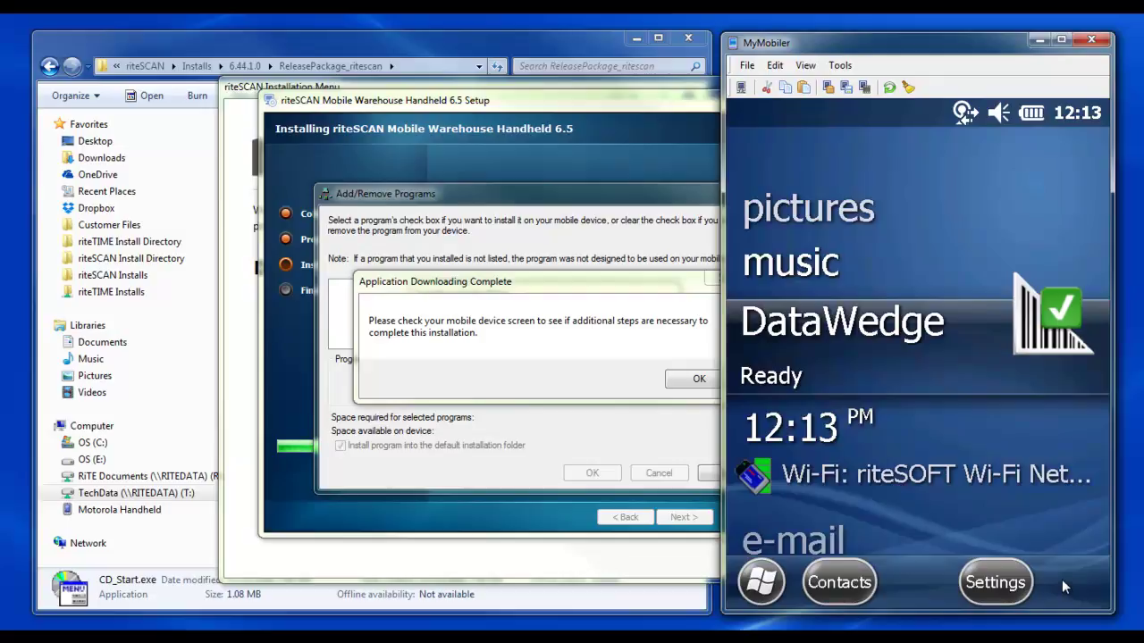
# Acknowledge the completed download and close the desktop setup wizard.
pyautogui.click(589, 288)
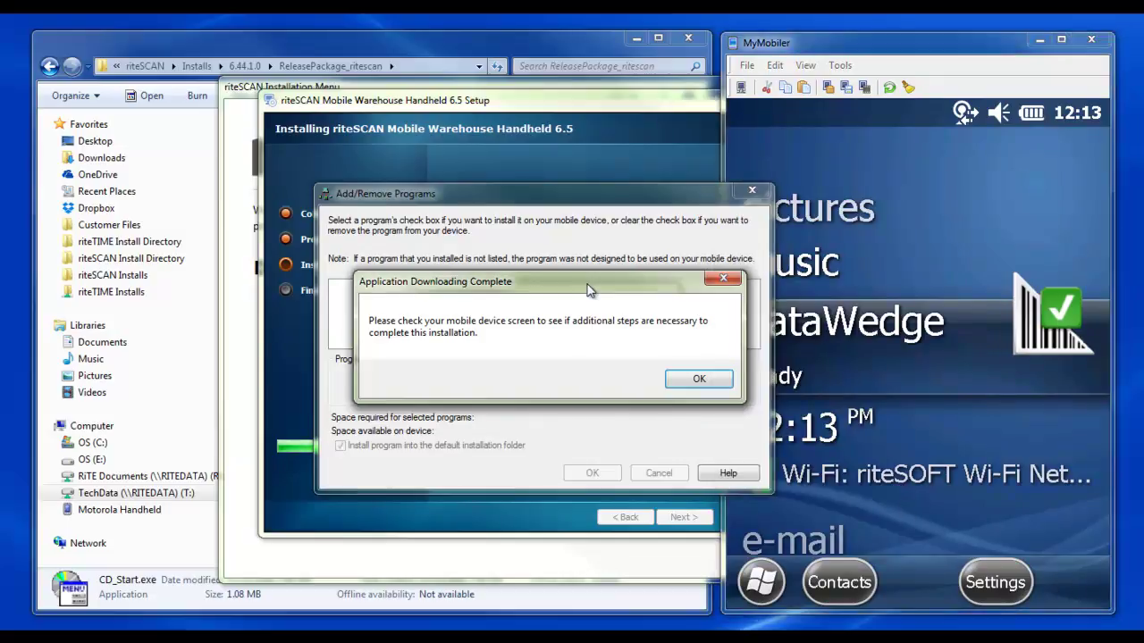
pyautogui.click(698, 380)
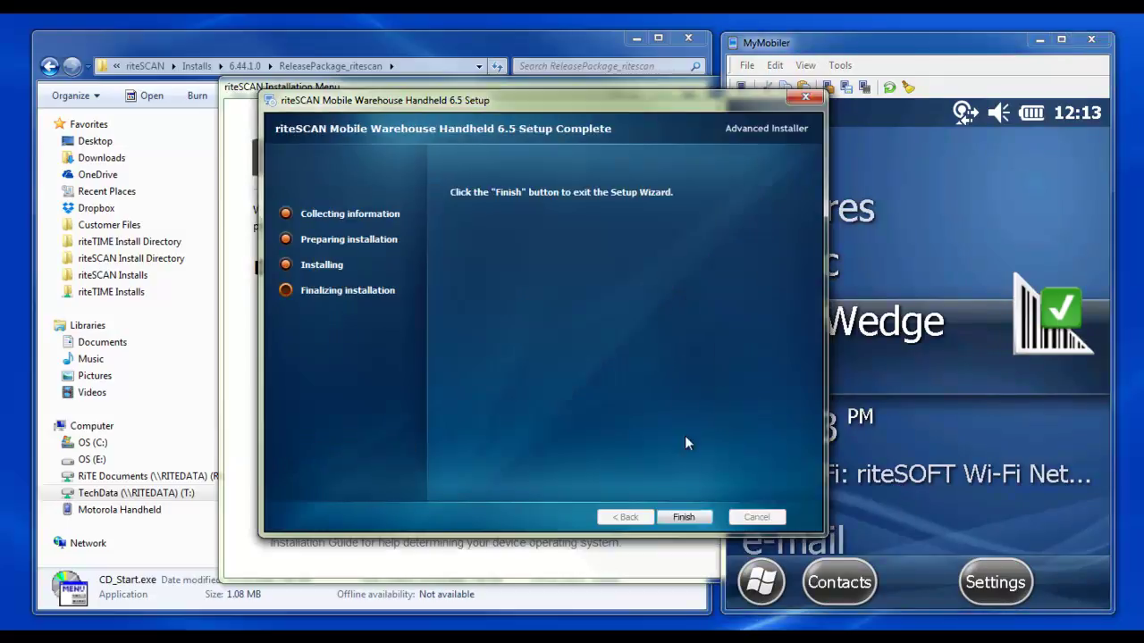
pyautogui.click(681, 516)
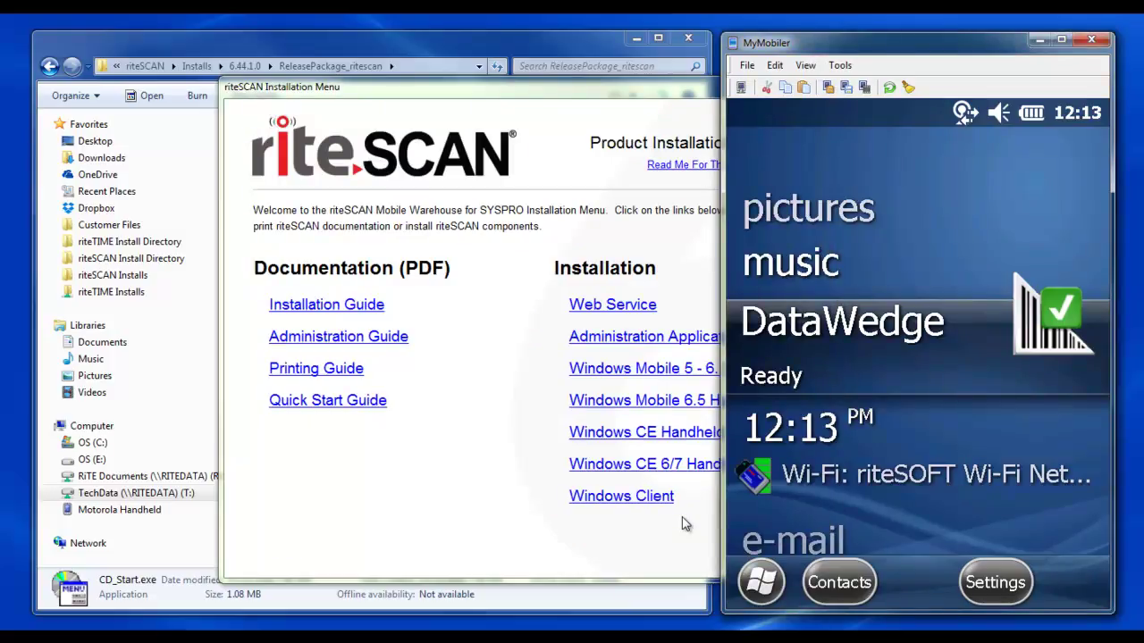
# Open the Manual Install File (CAB) folder and copy riteSCAN_Handheld65.cab.
pyautogui.click(681, 523)
pyautogui.click(586, 403)
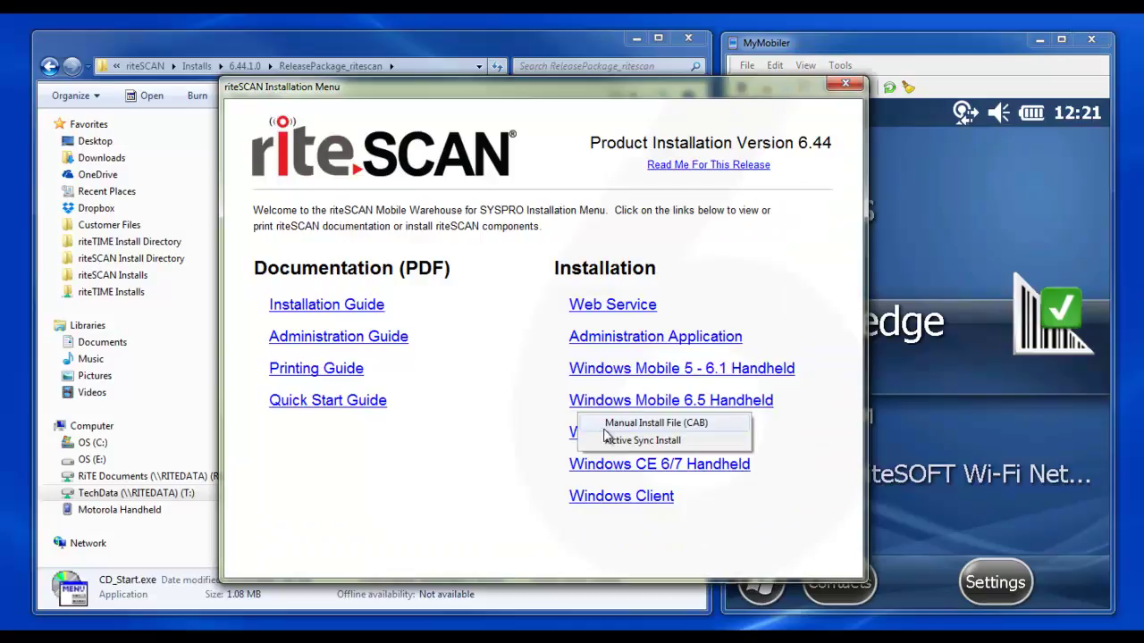
pyautogui.click(608, 427)
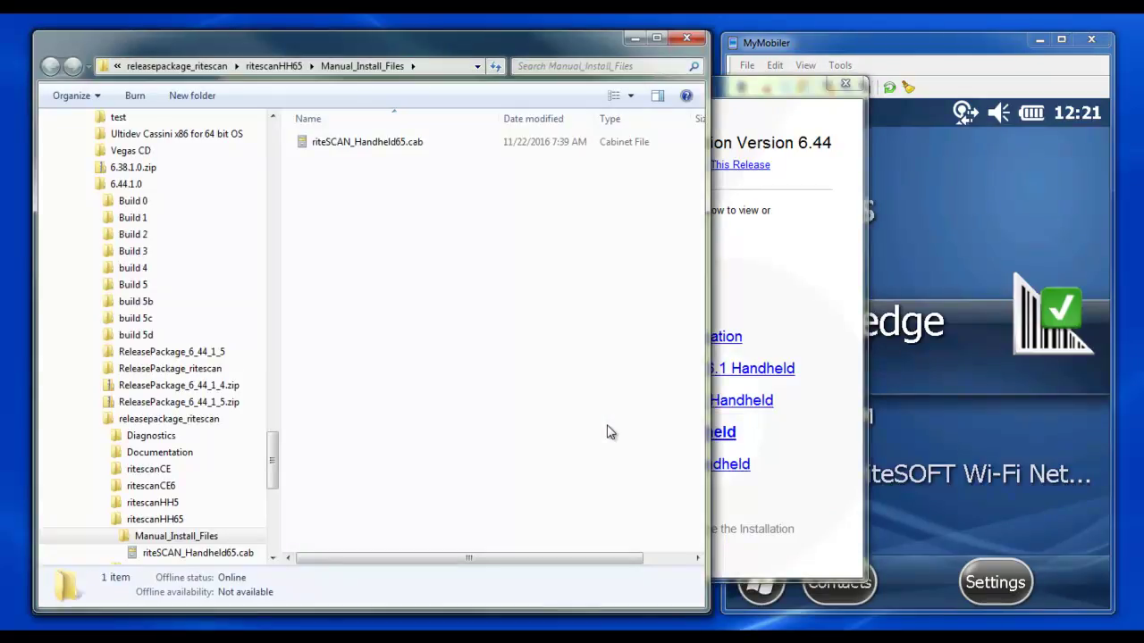
pyautogui.rightClick(313, 145)
pyautogui.click(352, 382)
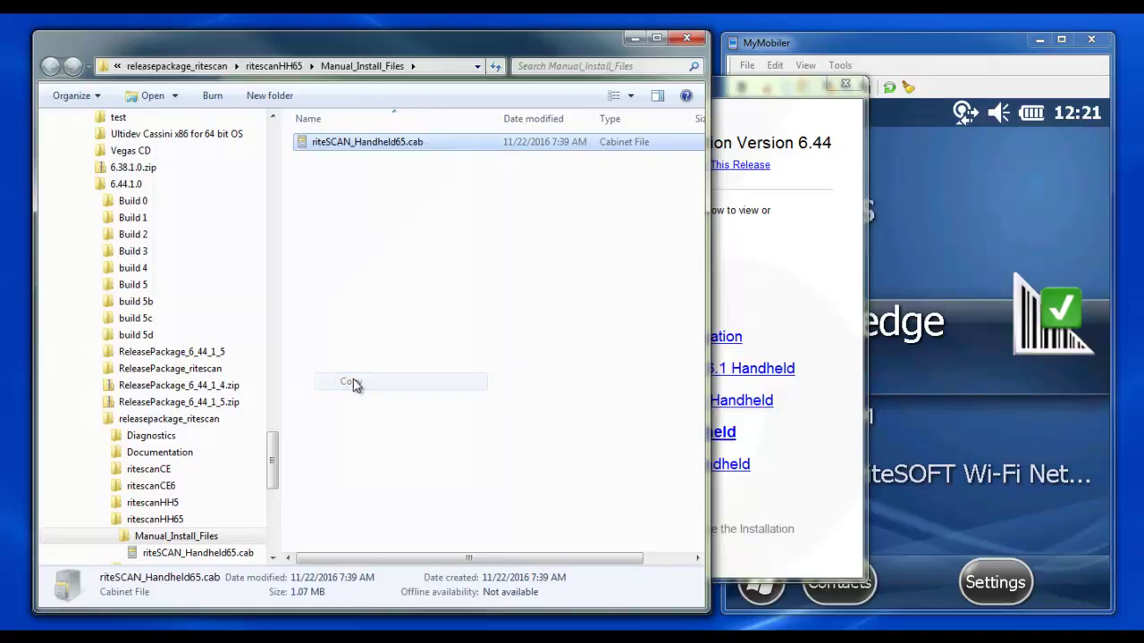
# Paste the CAB into the Motorola Handheld's root folder.
pyautogui.moveTo(276, 454); pyautogui.dragTo(272, 517)
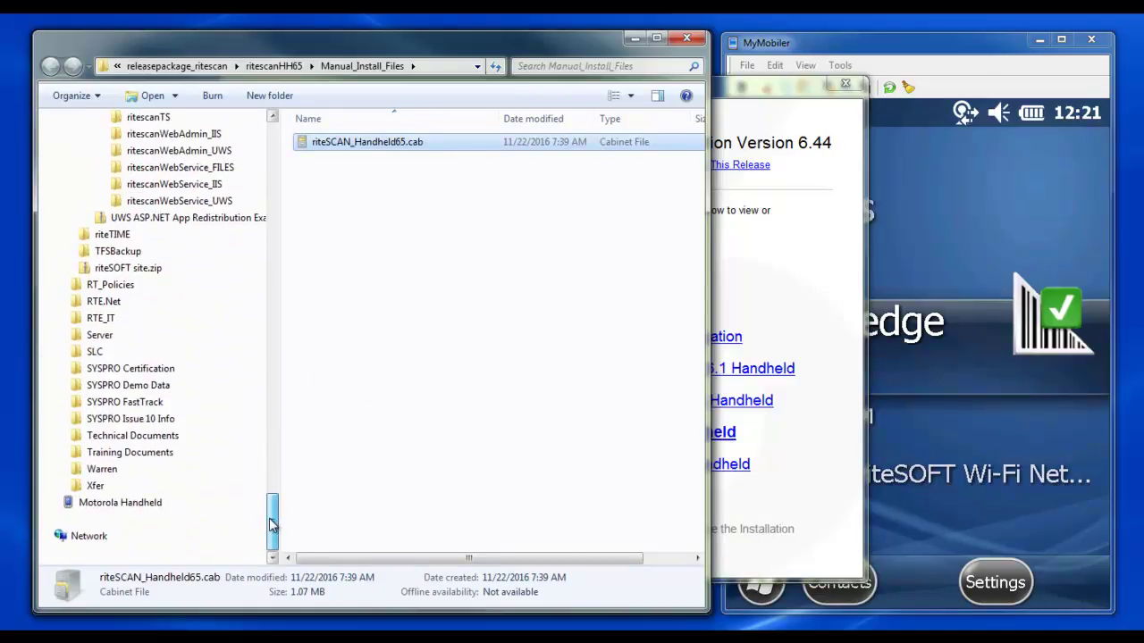
pyautogui.click(157, 503)
pyautogui.doubleClick(361, 136)
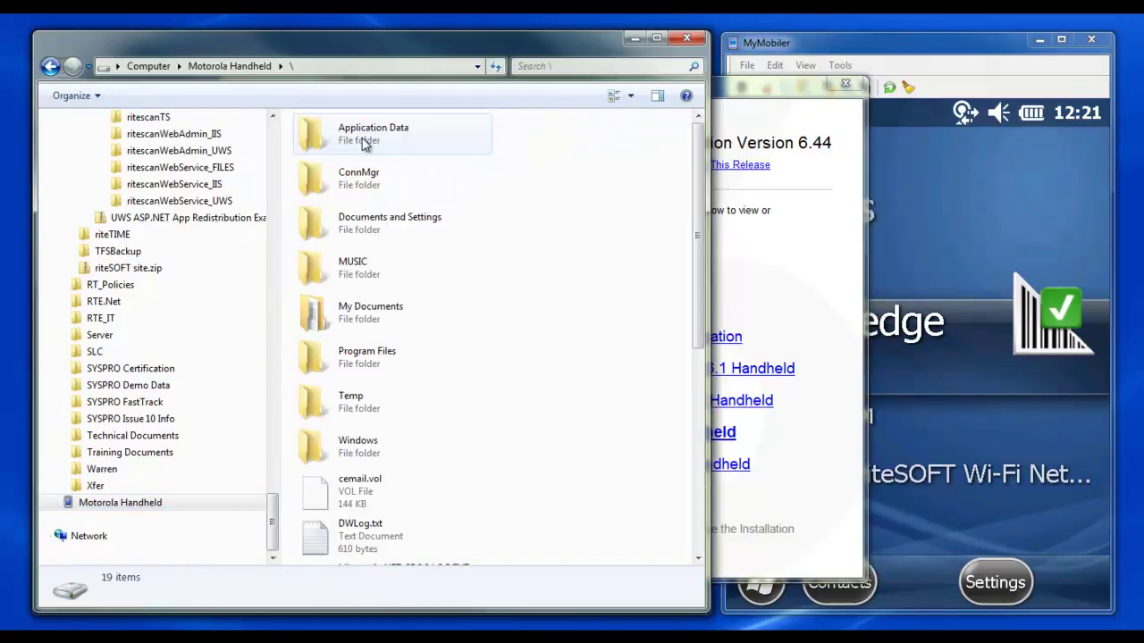
pyautogui.rightClick(557, 402)
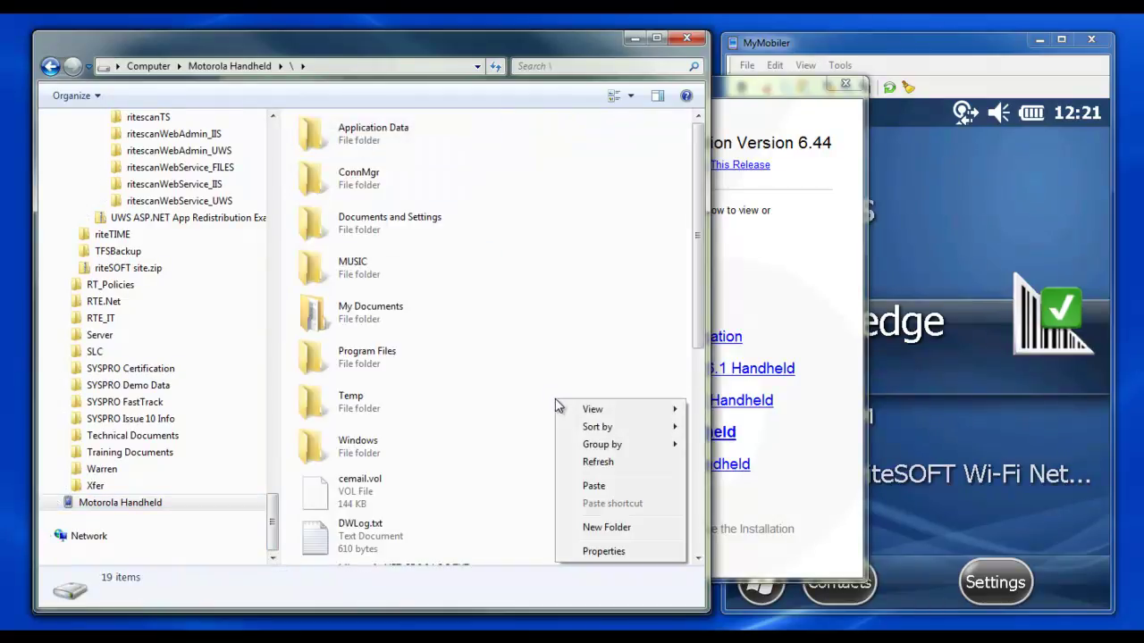
pyautogui.click(582, 487)
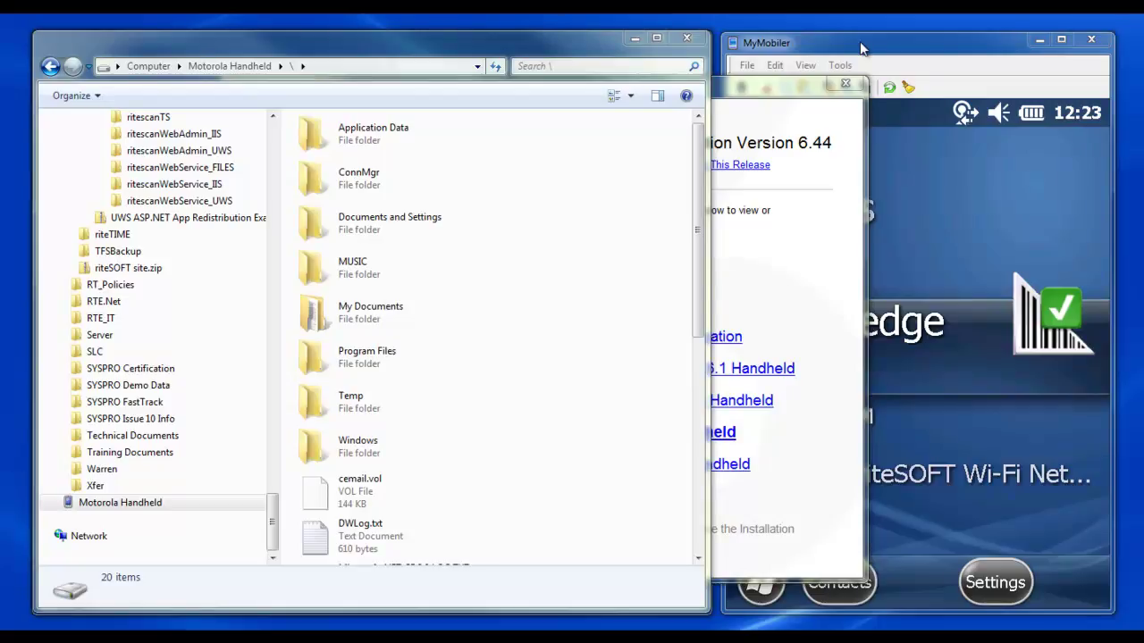
# Launch File Explorer on the handheld from its Start program list.
pyautogui.click(859, 41)
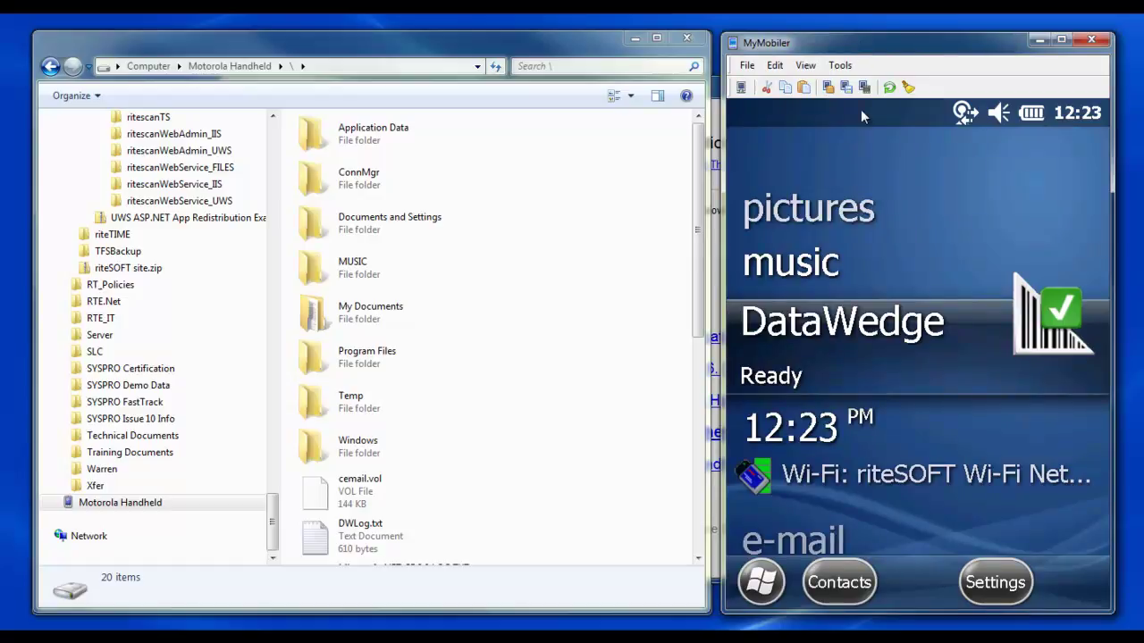
pyautogui.click(764, 582)
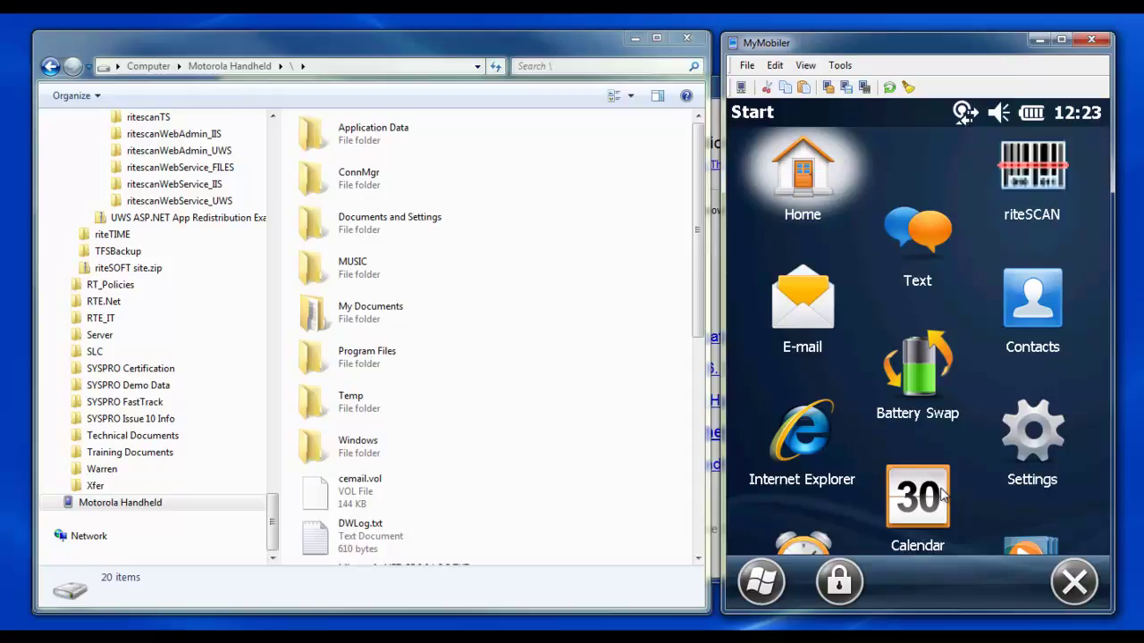
pyautogui.press('Down')
pyautogui.press('Down')
pyautogui.press('Down')
pyautogui.press('Down')
pyautogui.press('Down')
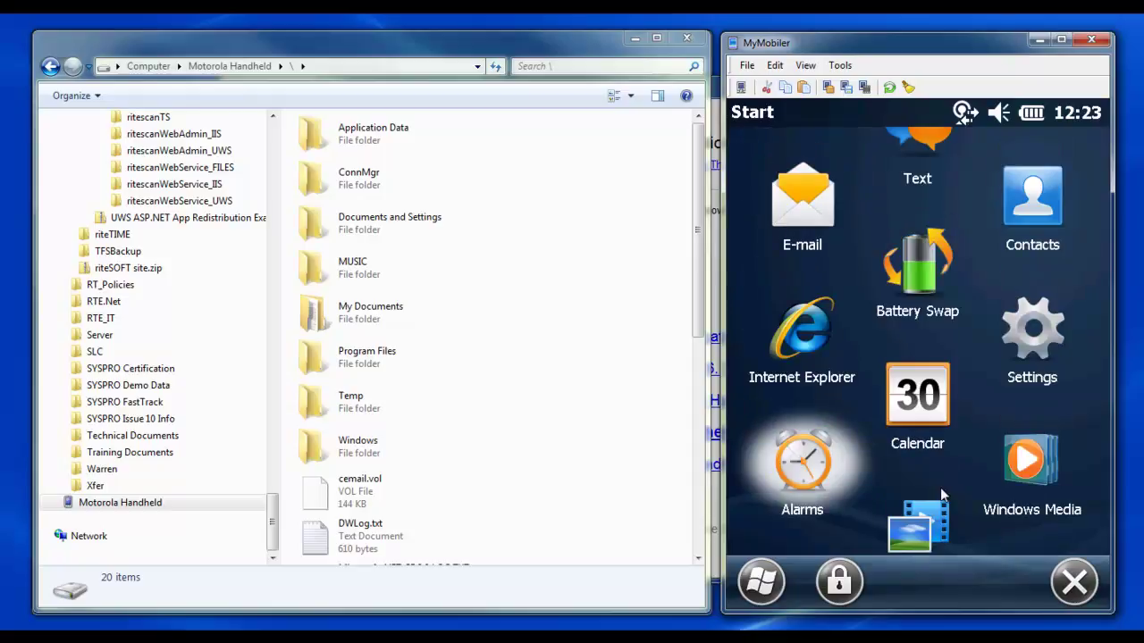
pyautogui.press('Down')
pyautogui.press('Down')
pyautogui.press('Down')
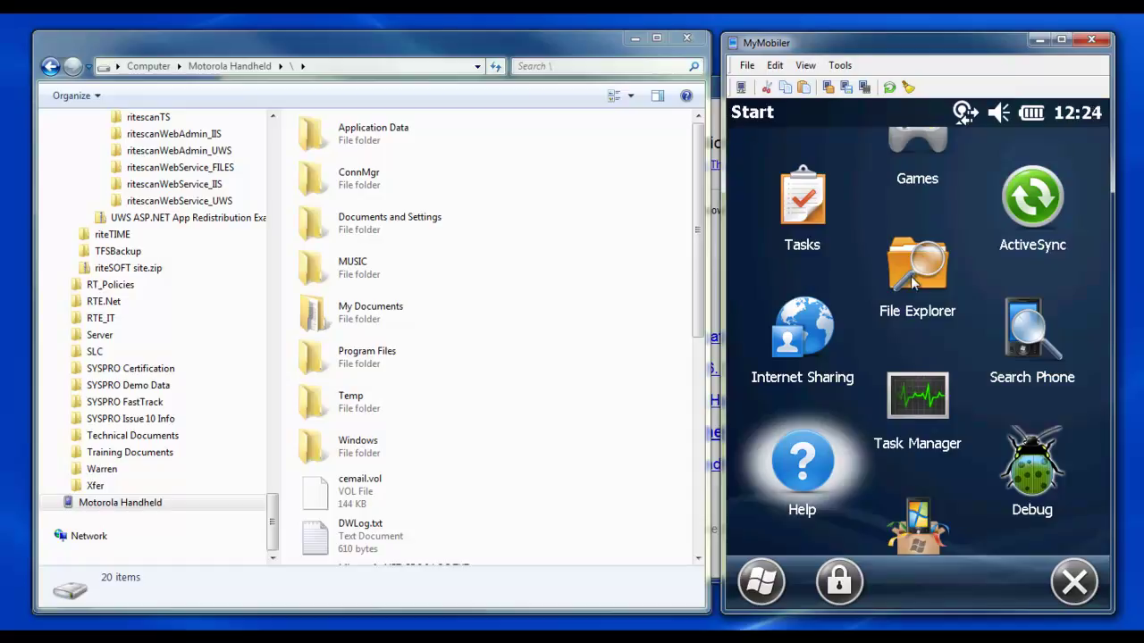
pyautogui.click(915, 283)
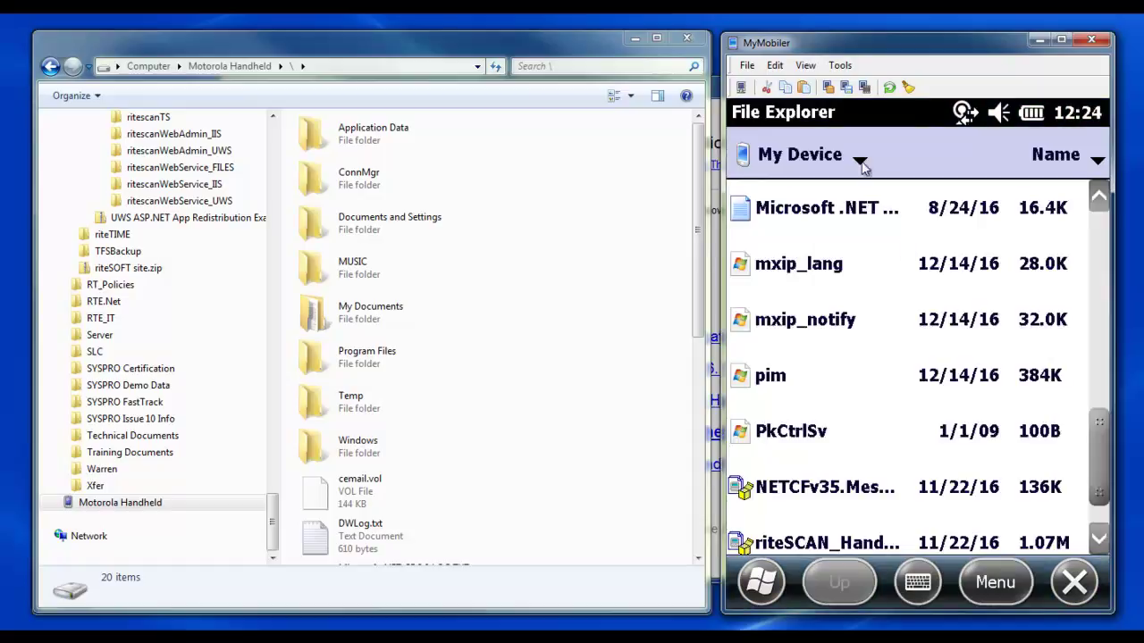
# Run riteSCAN_Handheld65.cab from My Device, remove the old client and install it to Device.
pyautogui.click(861, 164)
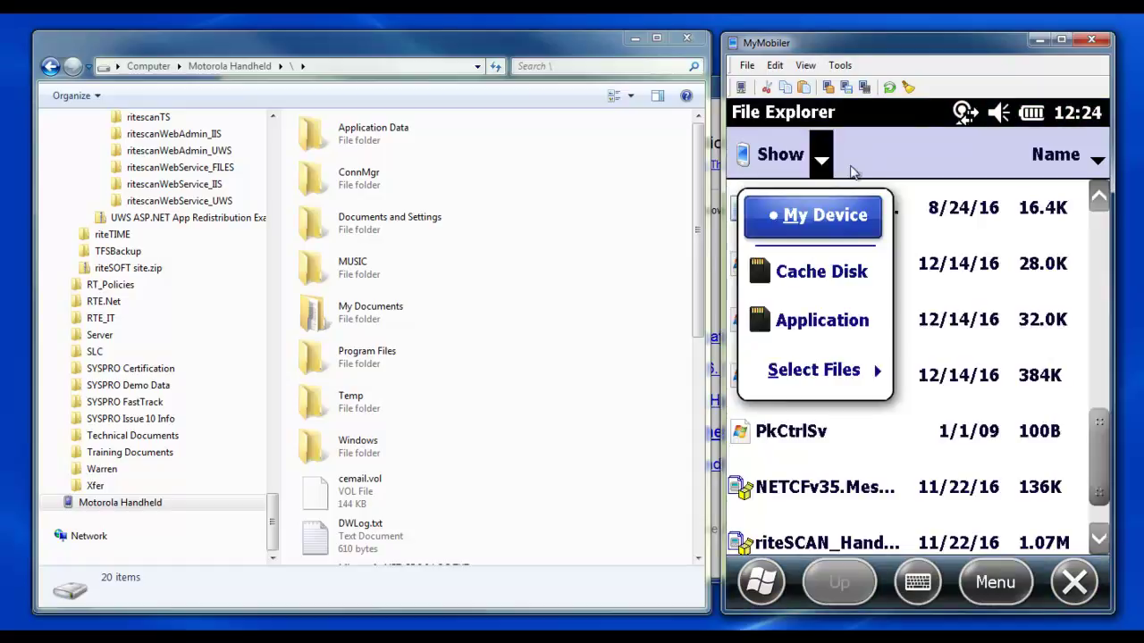
pyautogui.click(828, 219)
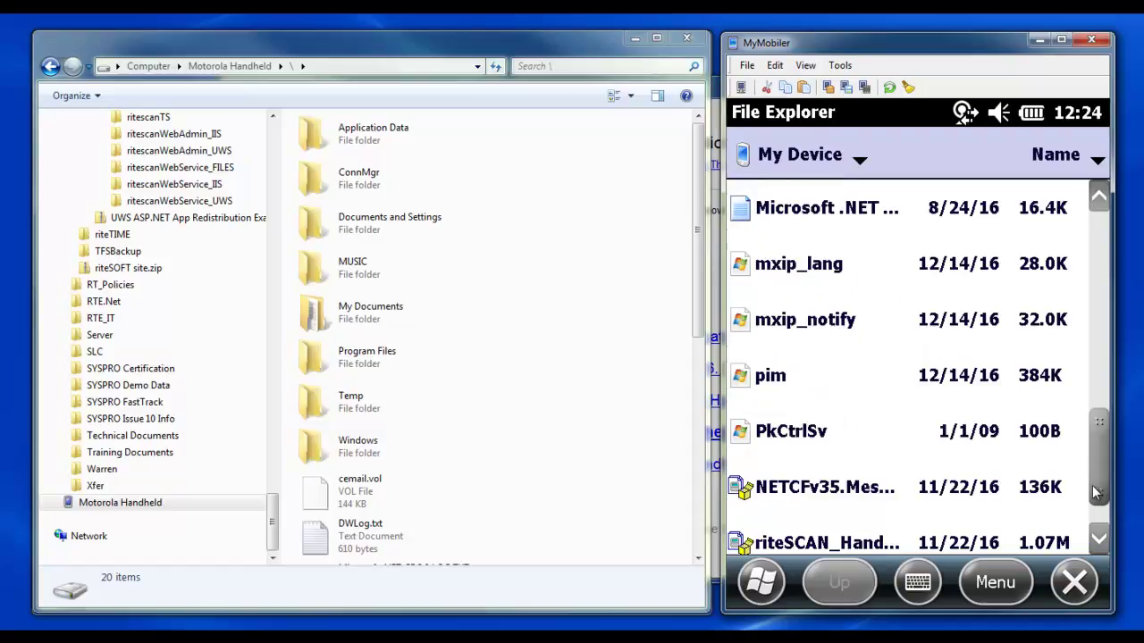
pyautogui.moveTo(1093, 490); pyautogui.dragTo(1099, 529)
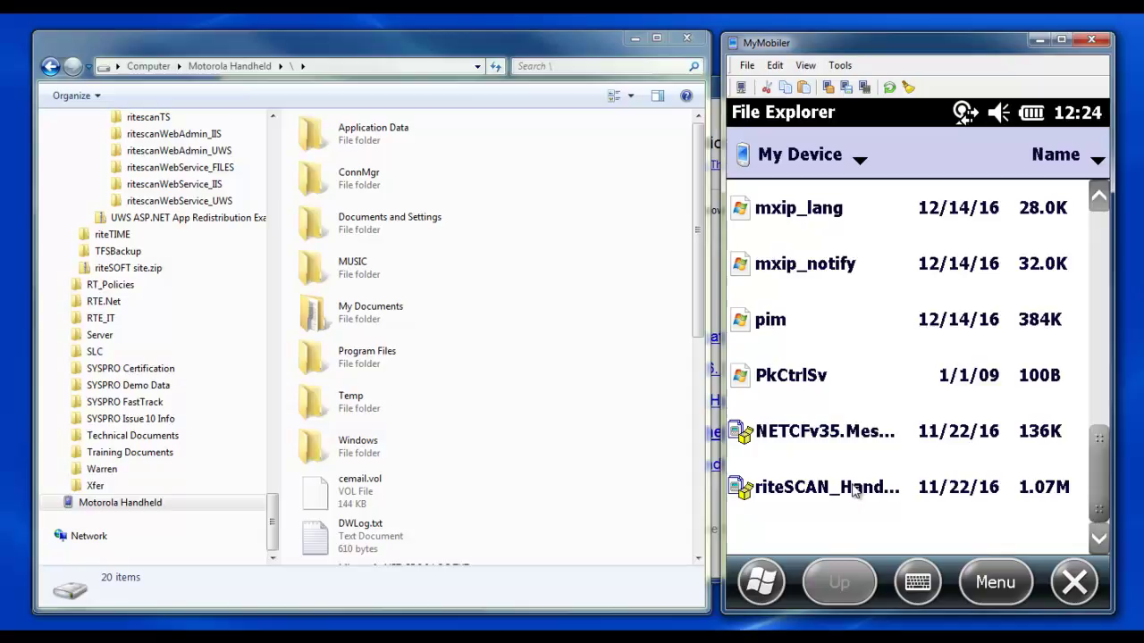
pyautogui.click(853, 489)
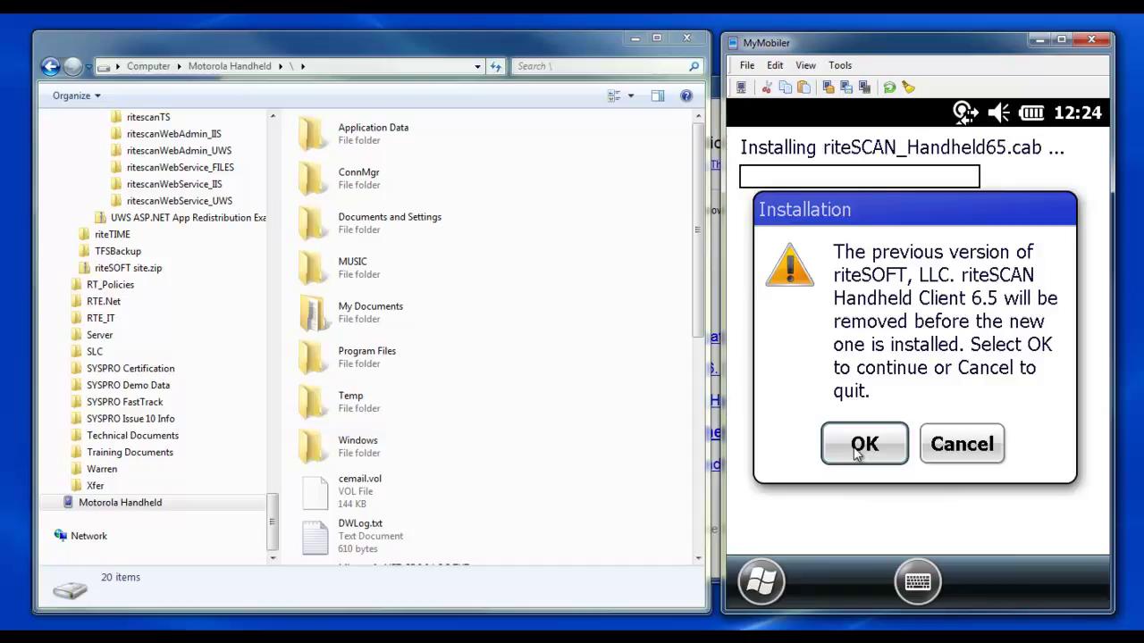
pyautogui.click(856, 454)
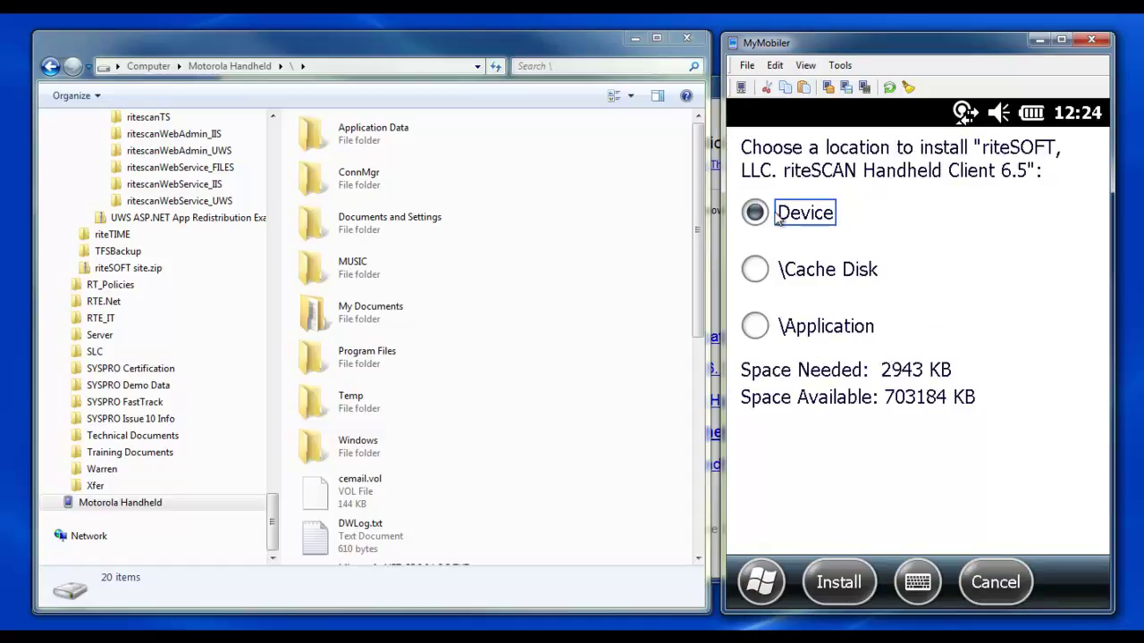
pyautogui.click(840, 582)
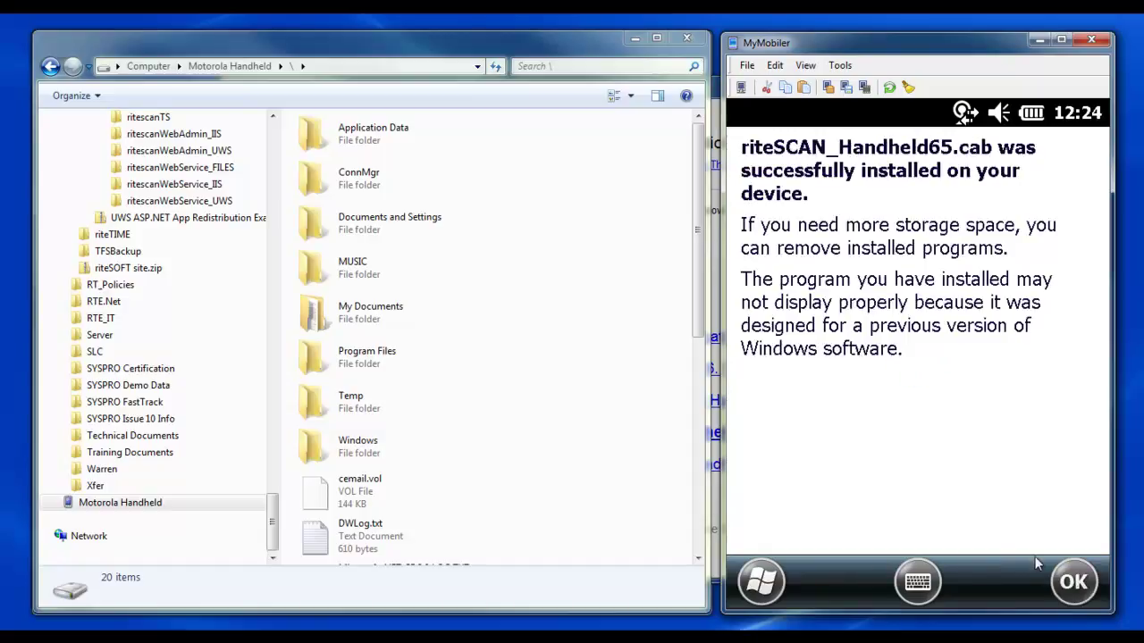
pyautogui.click(1073, 581)
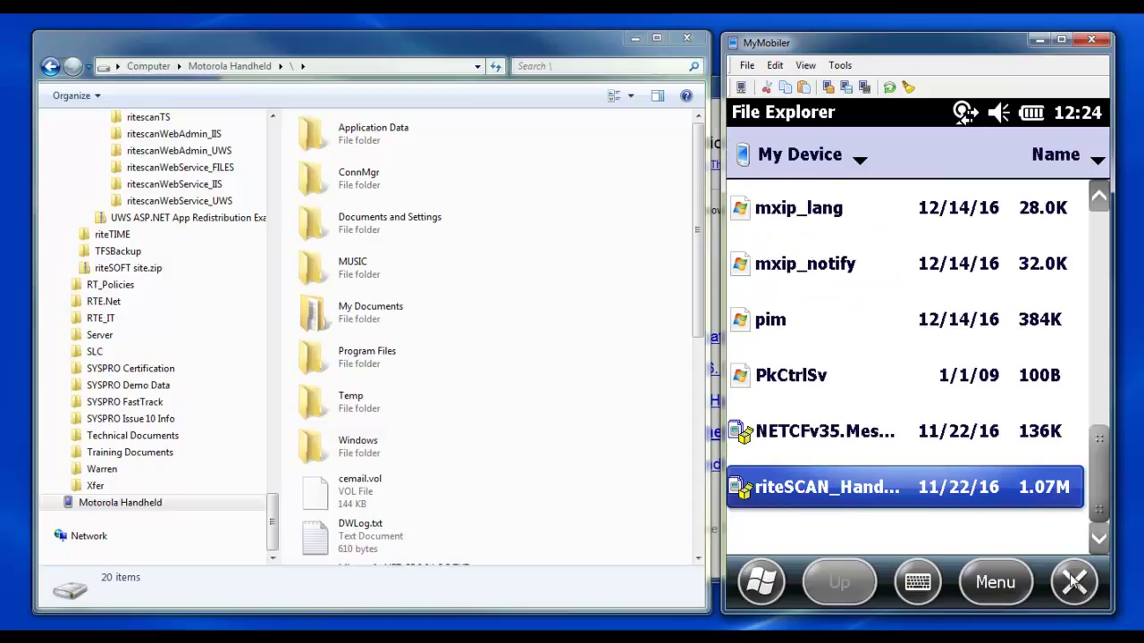
# Close File Explorer on the handheld.
pyautogui.click(1073, 582)
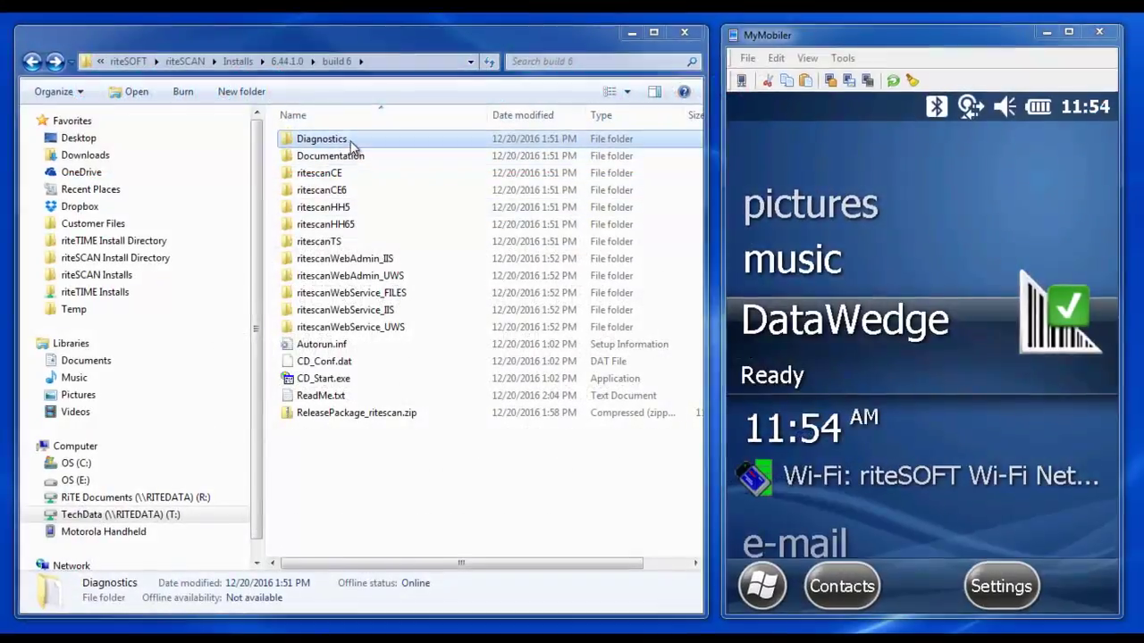
# Open the Diagnostics folder and copy NETCFv35.Messages.EN.wm.cab.
pyautogui.doubleClick(339, 140)
pyautogui.click(351, 141)
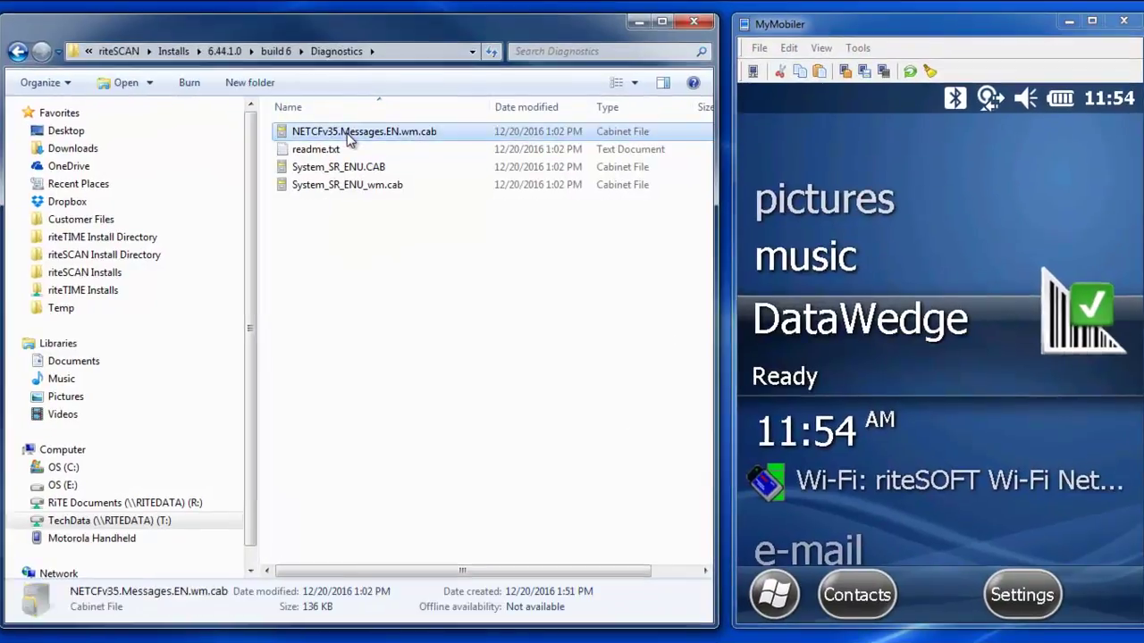
pyautogui.rightClick(347, 134)
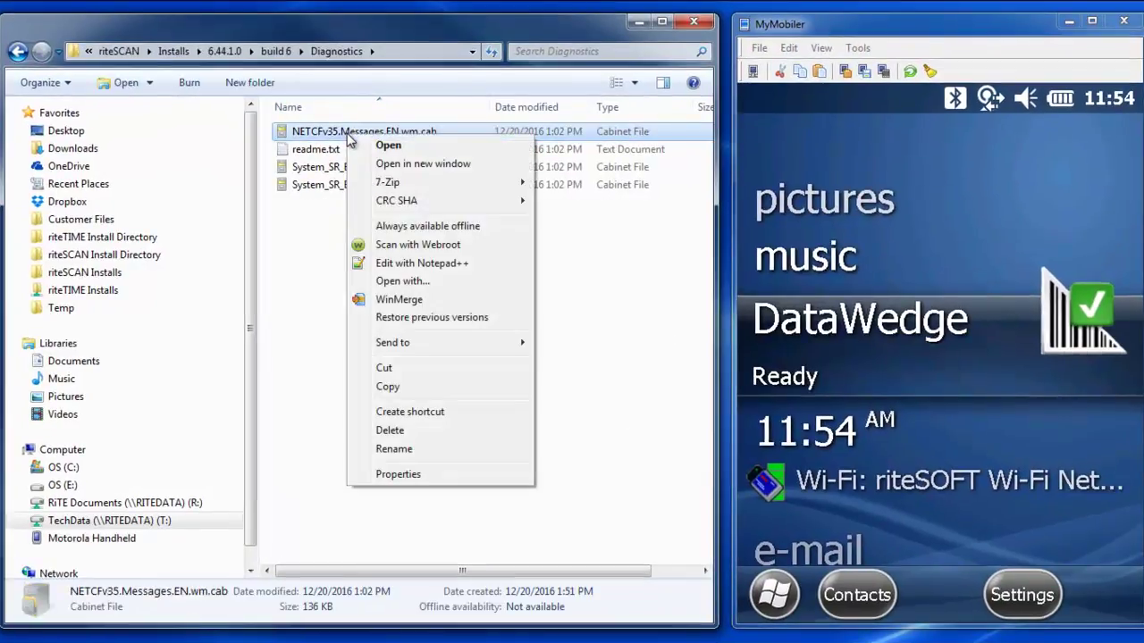
pyautogui.click(400, 387)
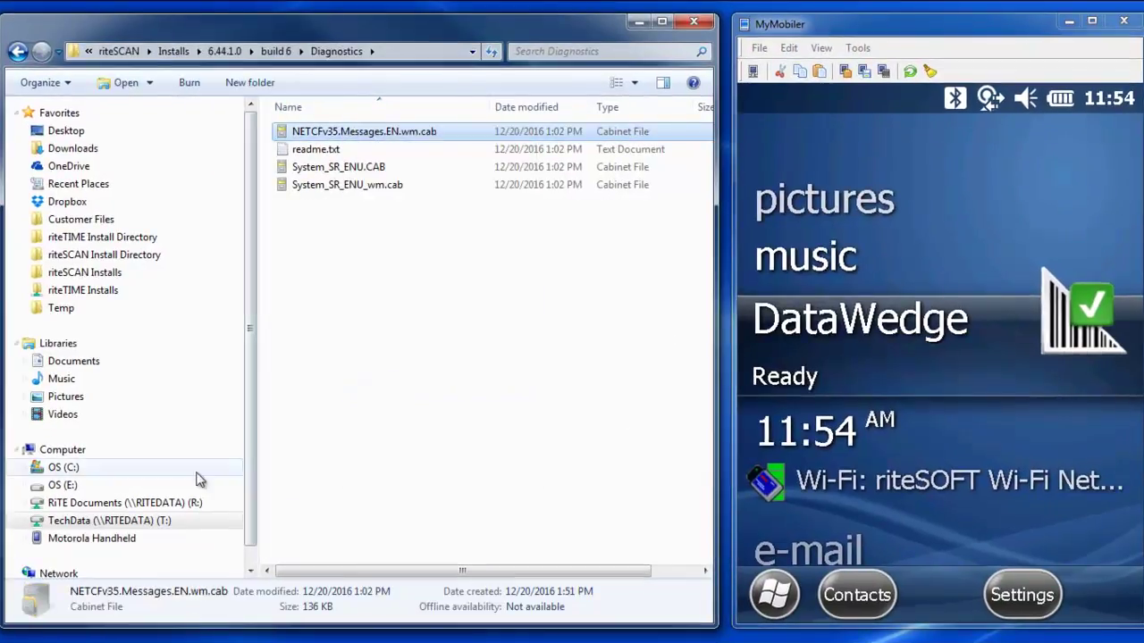
# Paste the NETCFv35 cab into the Motorola Handheld's root folder.
pyautogui.click(117, 538)
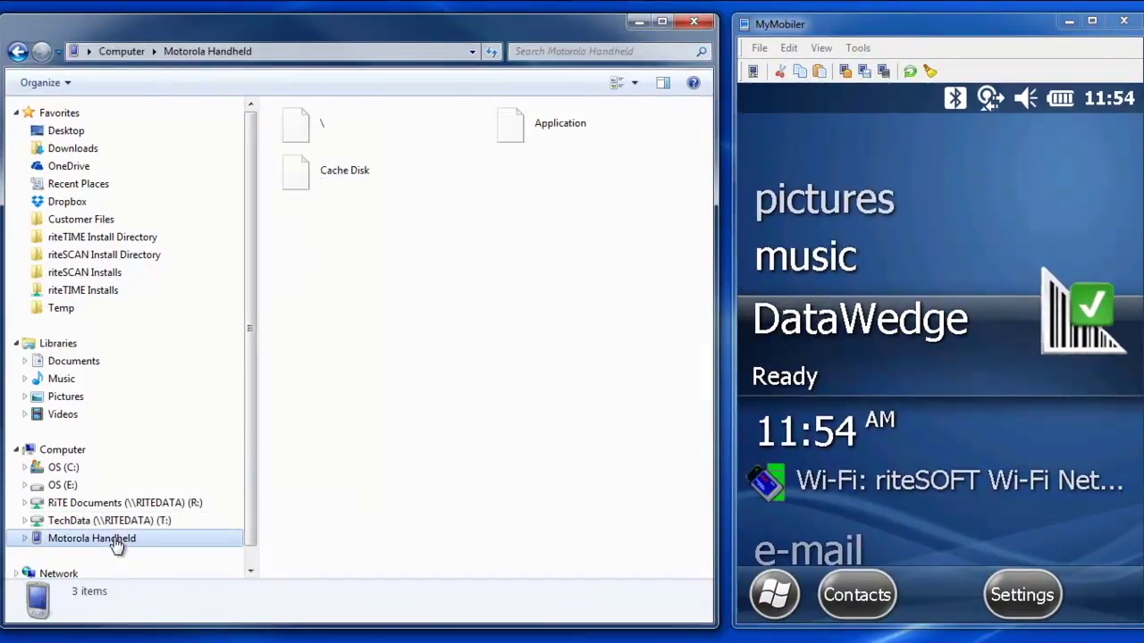
pyautogui.doubleClick(334, 132)
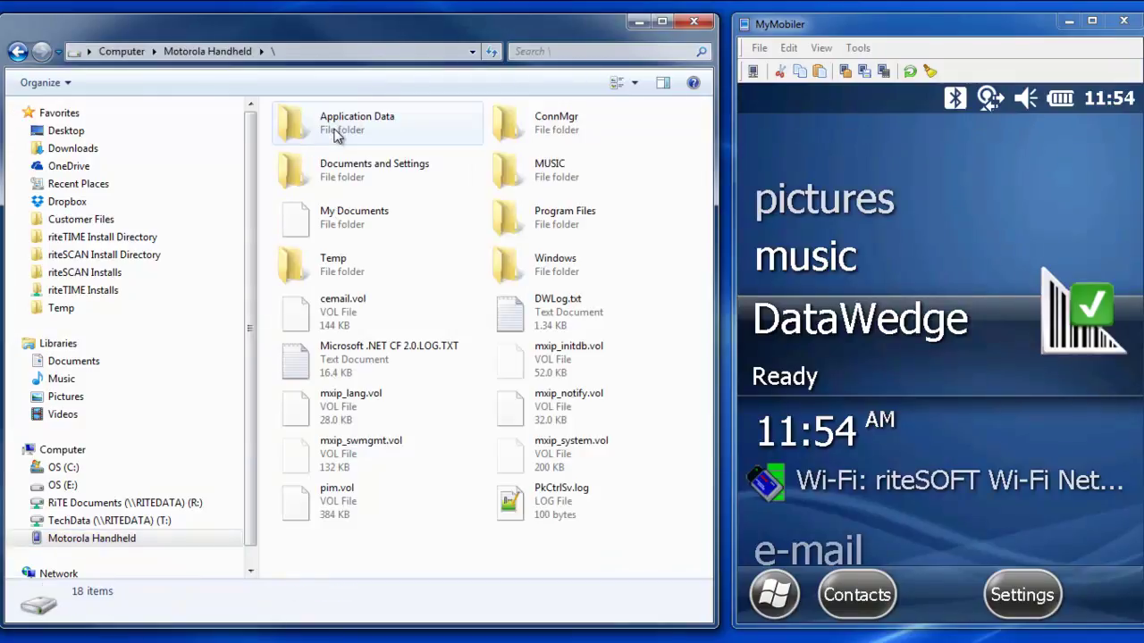
pyautogui.rightClick(436, 549)
pyautogui.click(470, 639)
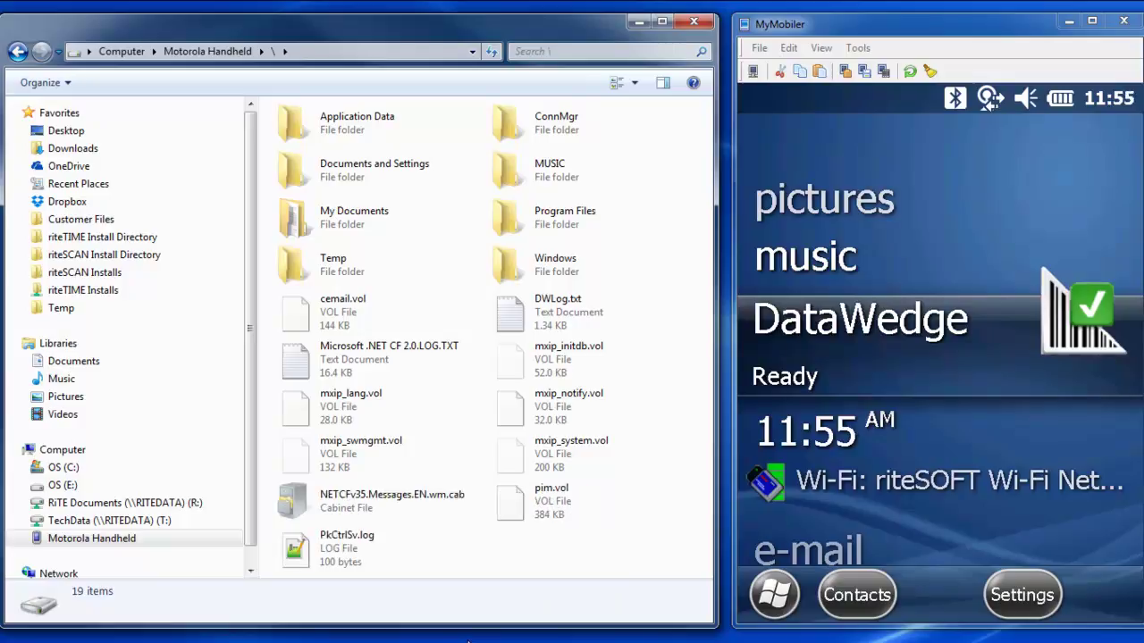
# Launch File Explorer on the handheld and browse the My Device folder.
pyautogui.click(841, 30)
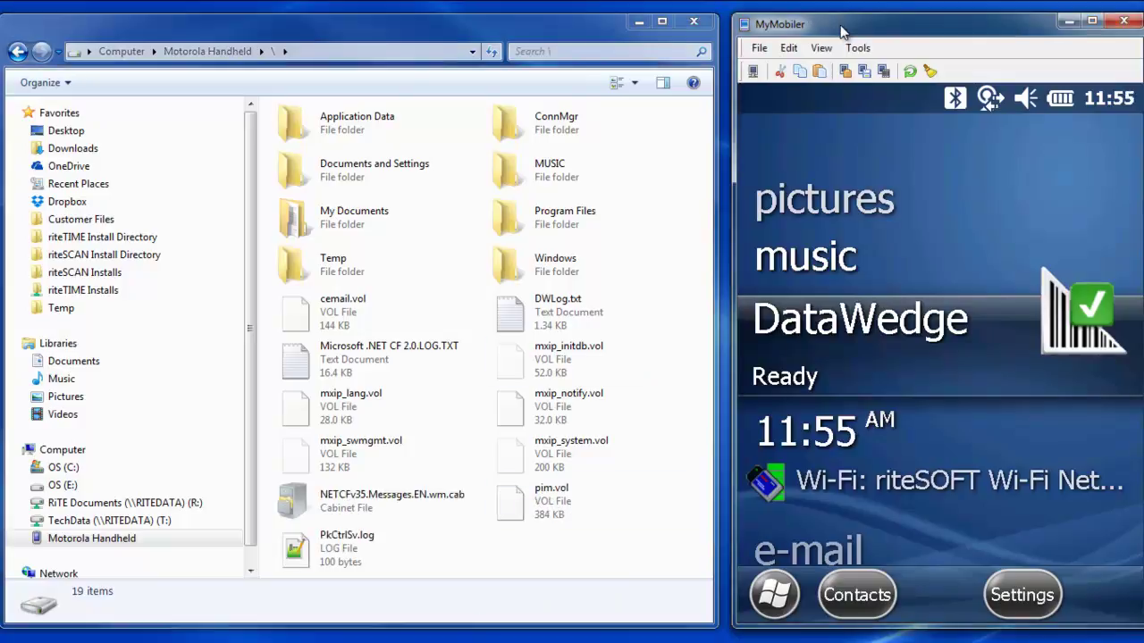
pyautogui.click(777, 605)
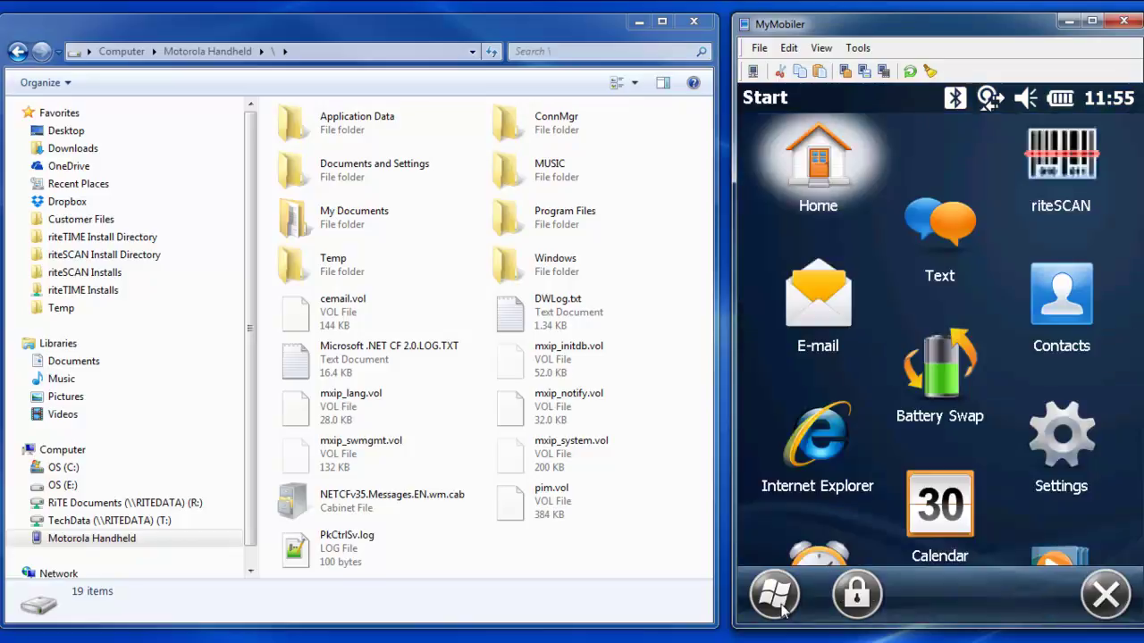
pyautogui.press('Down')
pyautogui.press('Down')
pyautogui.press('Down')
pyautogui.press('Down')
pyautogui.press('Down')
pyautogui.press('Down')
pyautogui.press('Down')
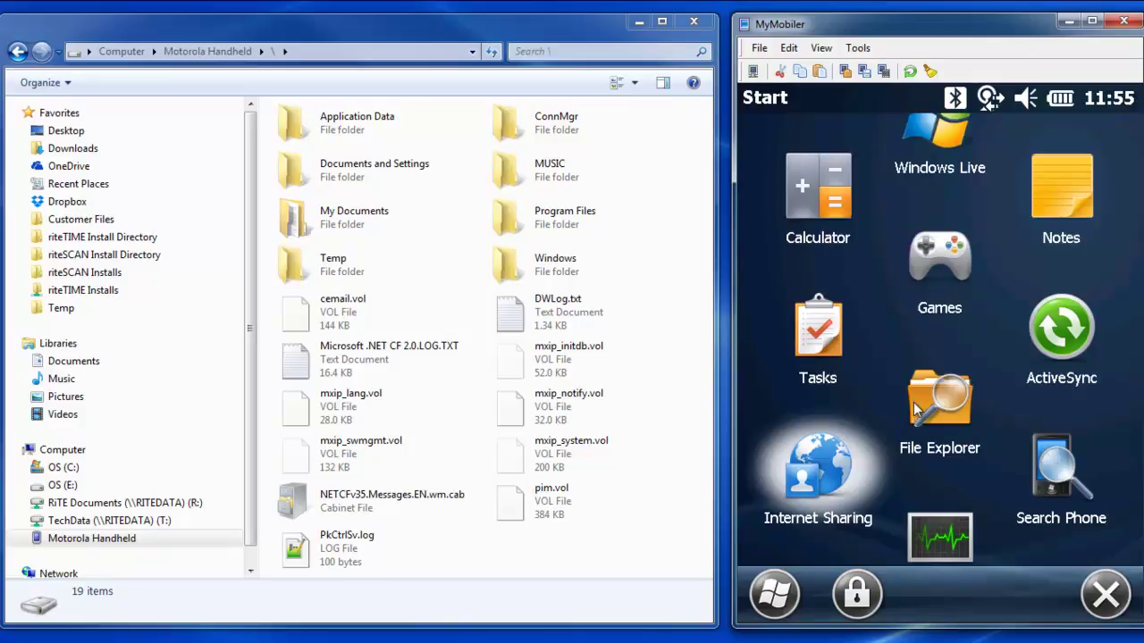
pyautogui.click(915, 406)
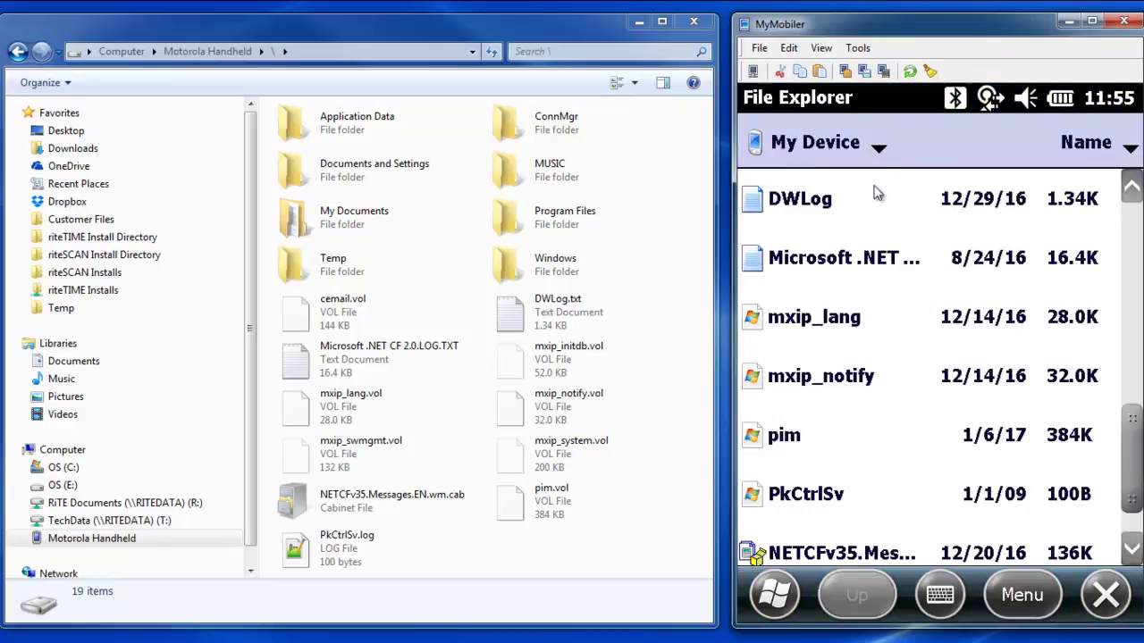
pyautogui.click(878, 152)
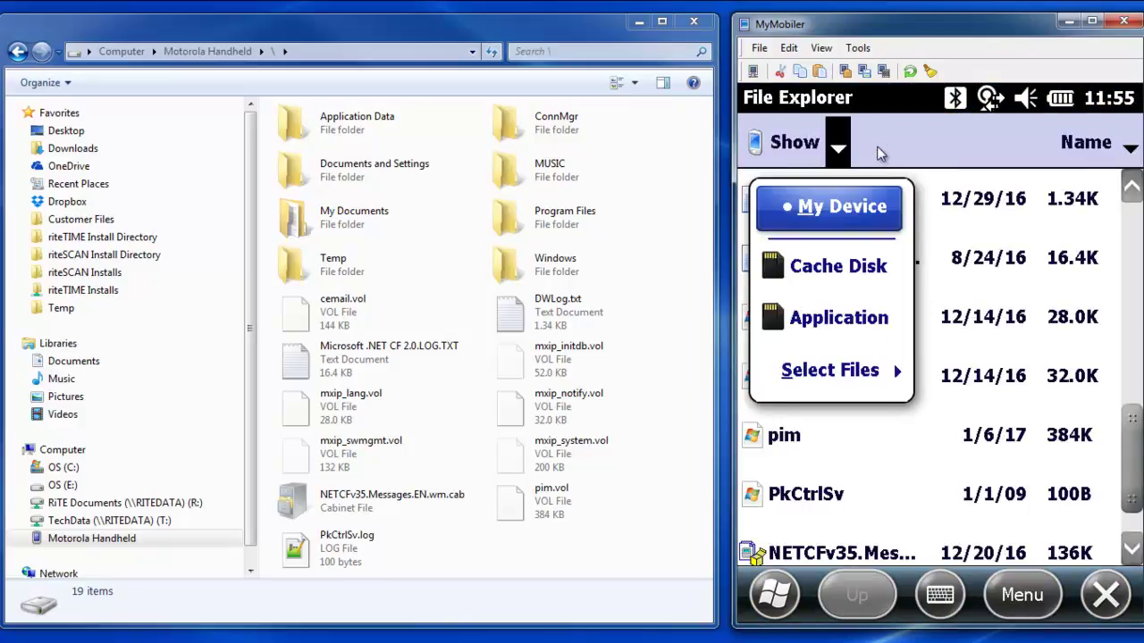
pyautogui.click(858, 208)
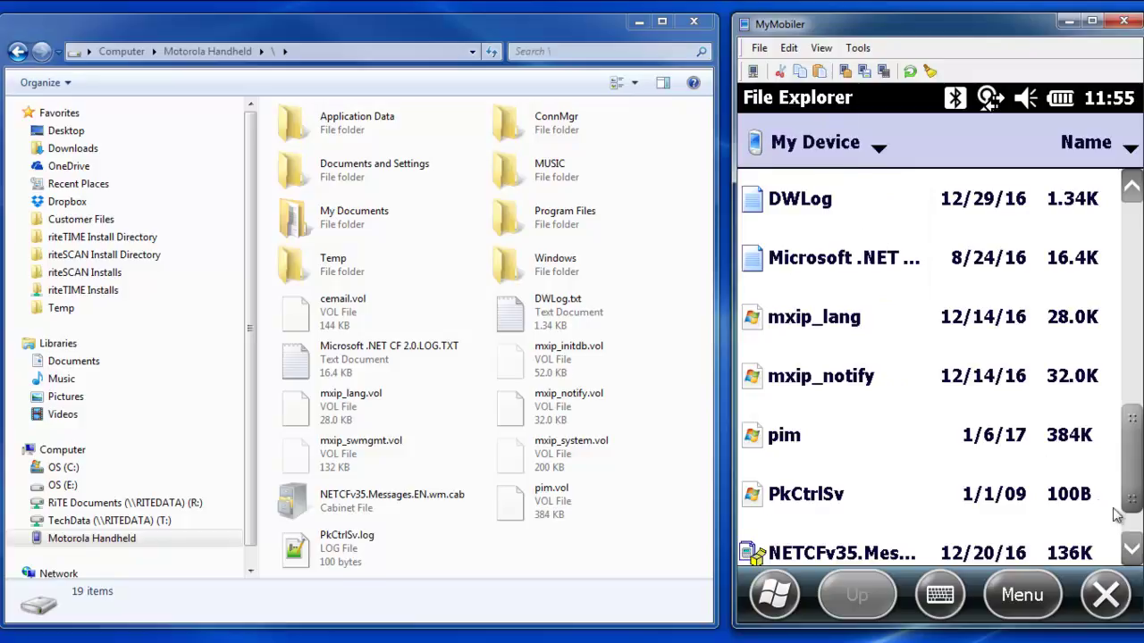
pyautogui.moveTo(1135, 508); pyautogui.dragTo(1135, 525)
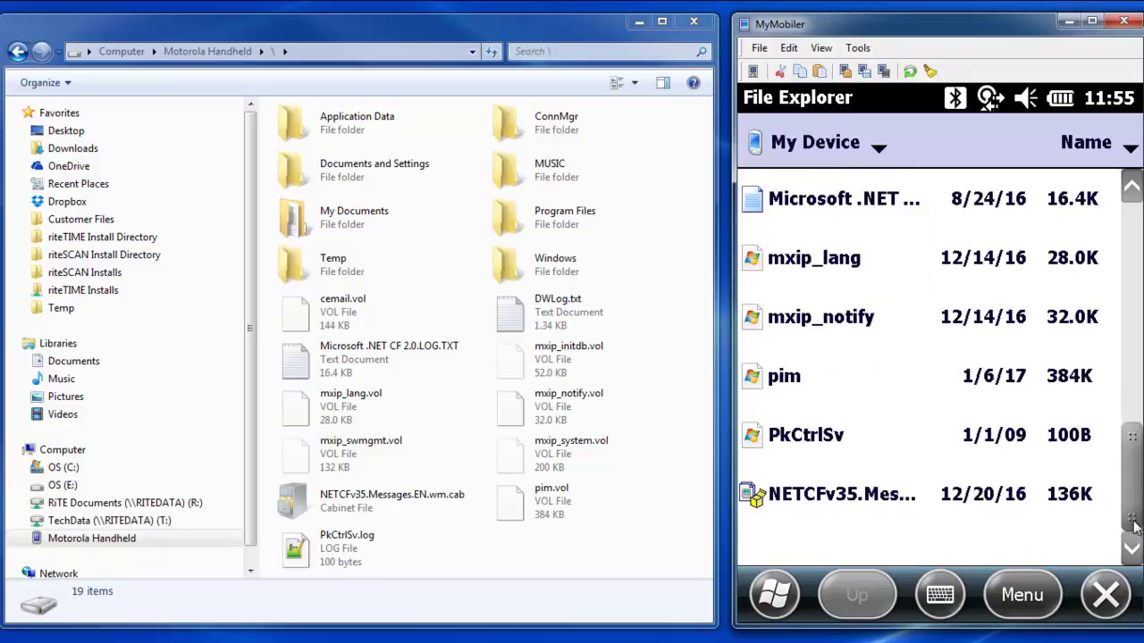
# Install NETCFv35.Messages.EN.wm.cab to Device storage, confirm success, and close File Explorer.
pyautogui.click(862, 497)
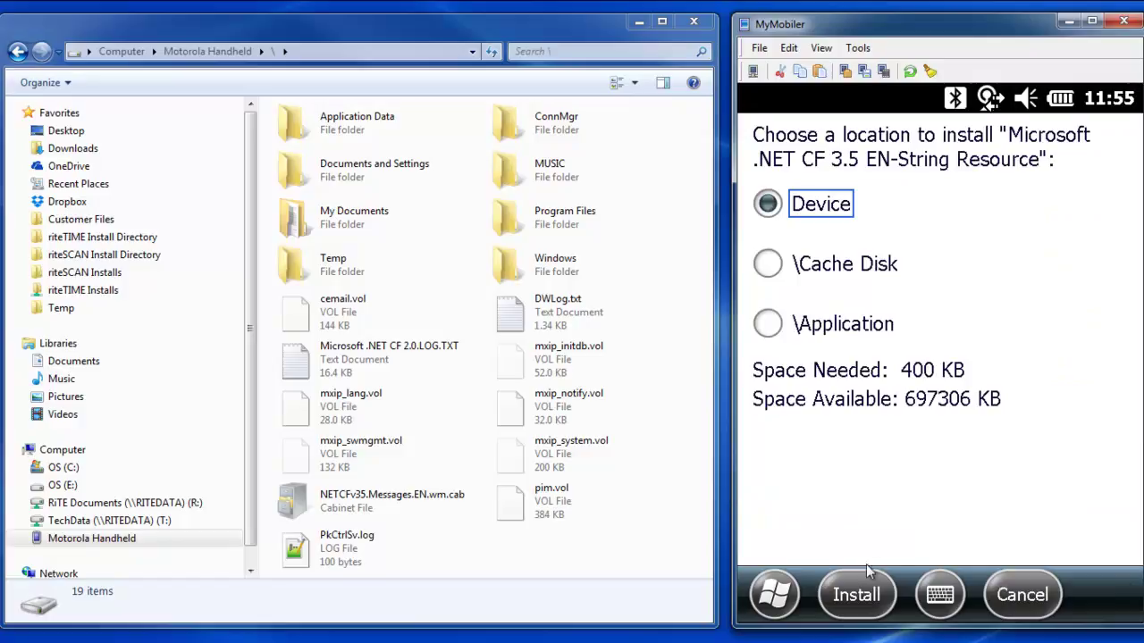
pyautogui.click(863, 595)
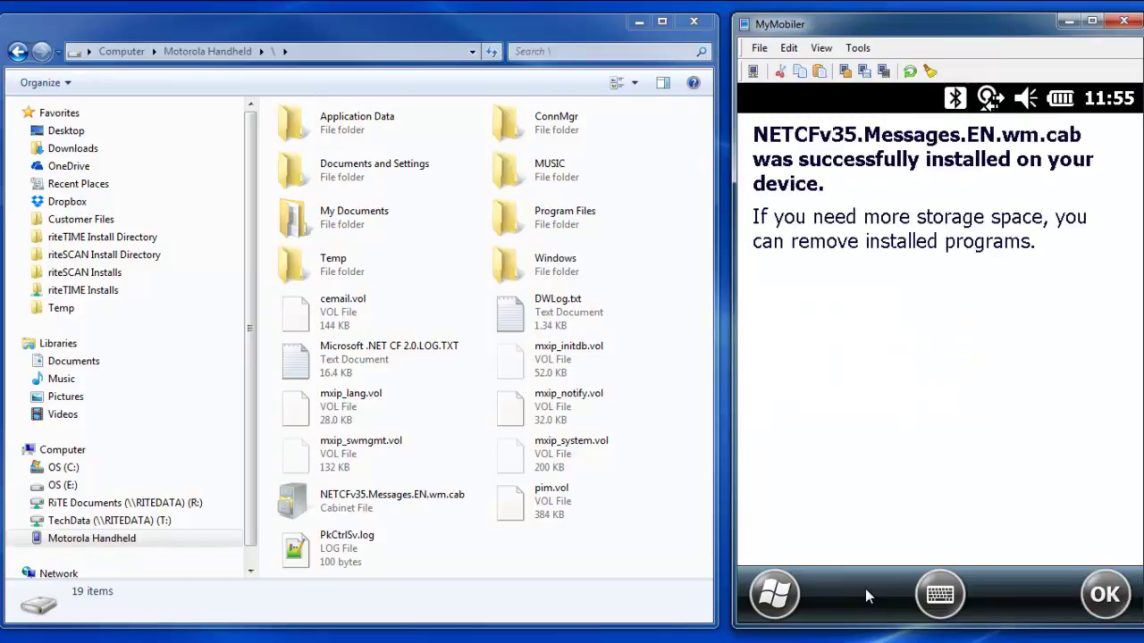
pyautogui.click(1102, 588)
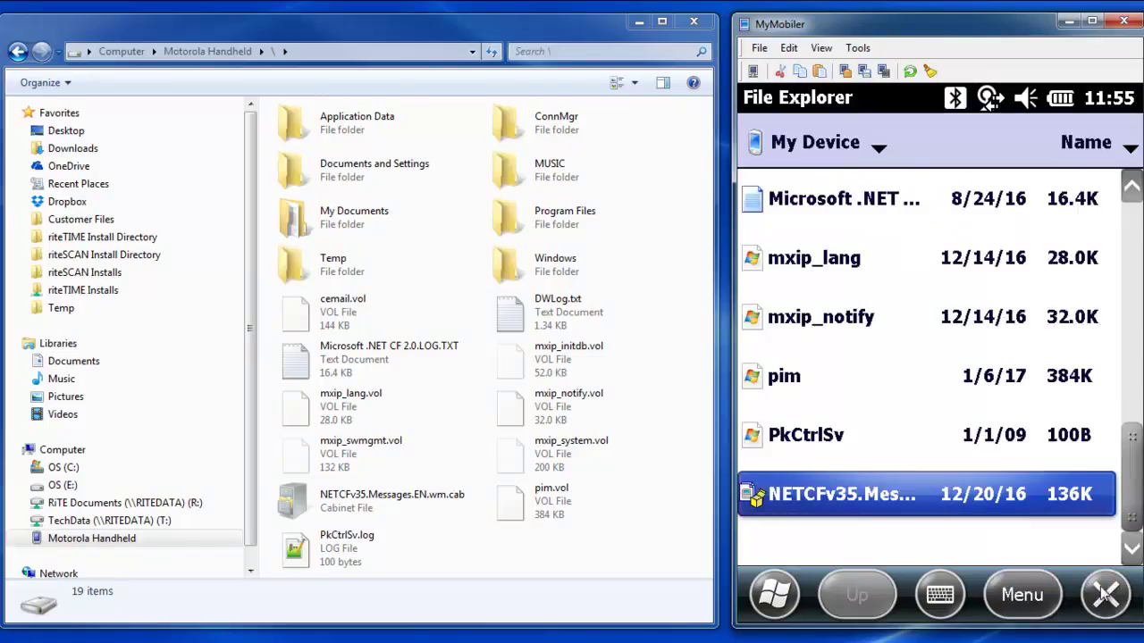
pyautogui.click(1105, 594)
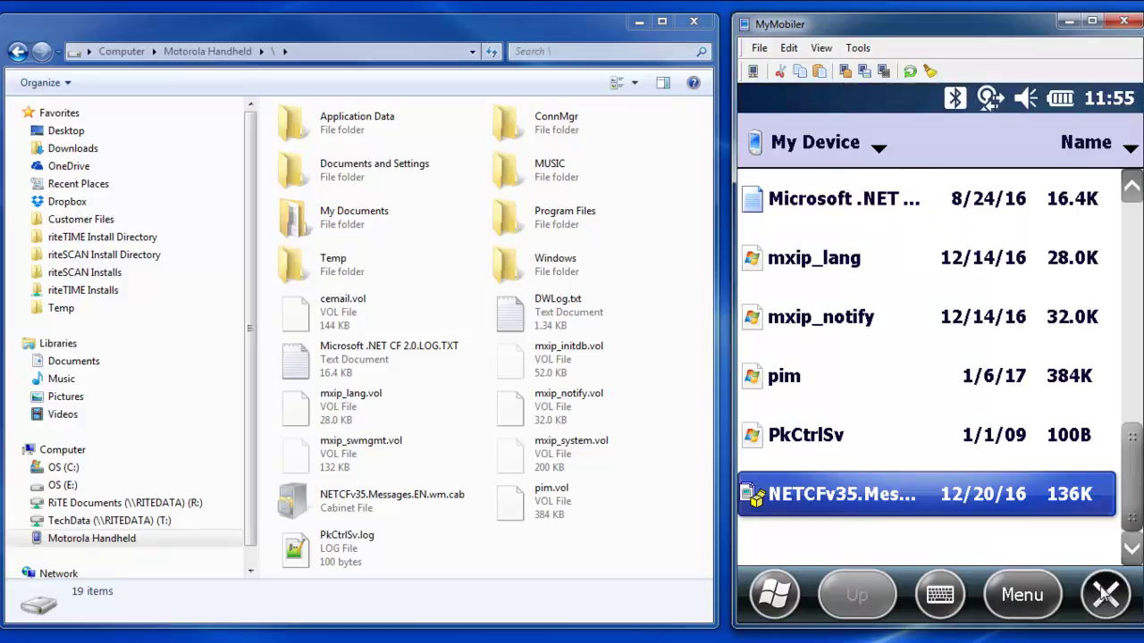